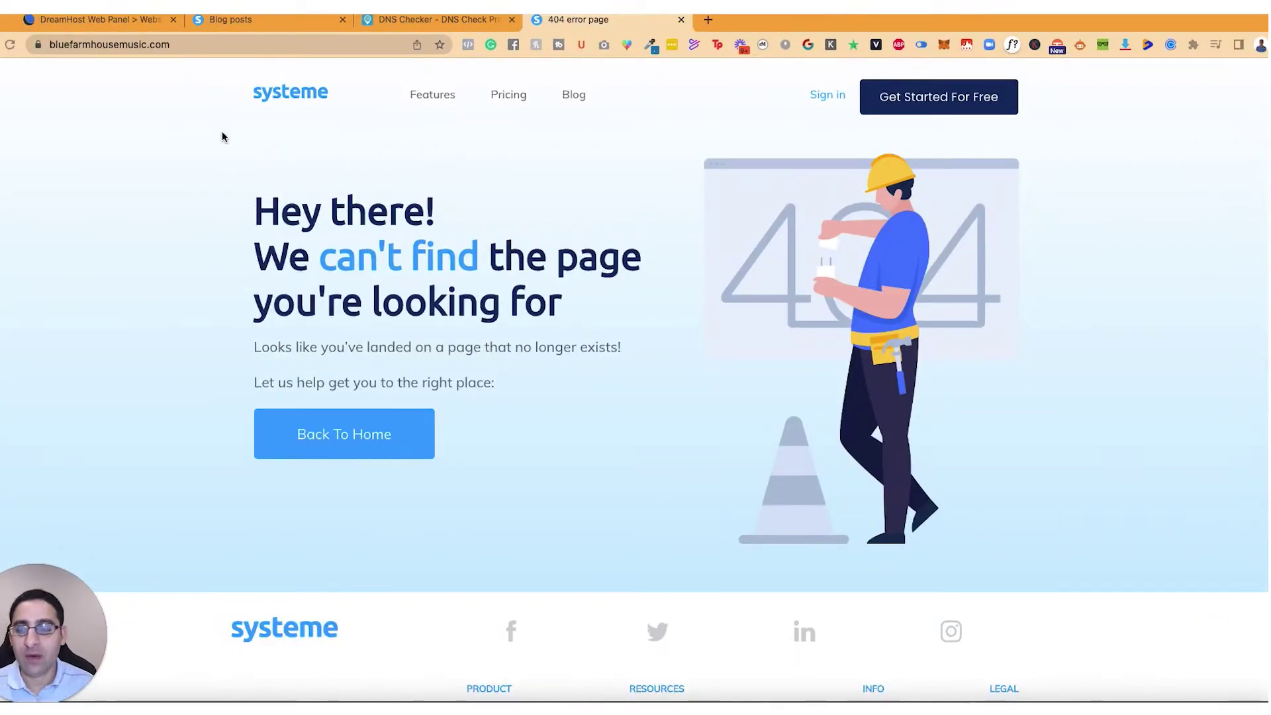
# Confirm bluefarmhousemusic.com still shows the 404 page, then check the DNS Checker results.
pyautogui.click(182, 45)
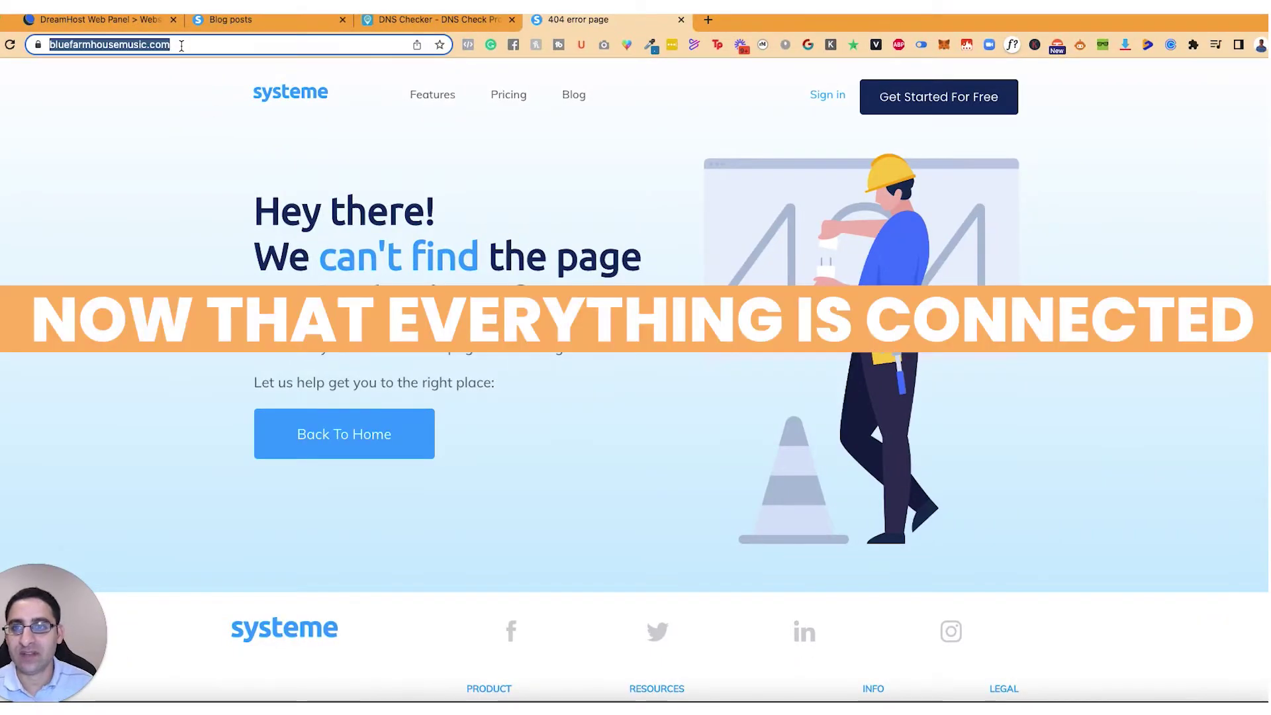
pyautogui.click(441, 20)
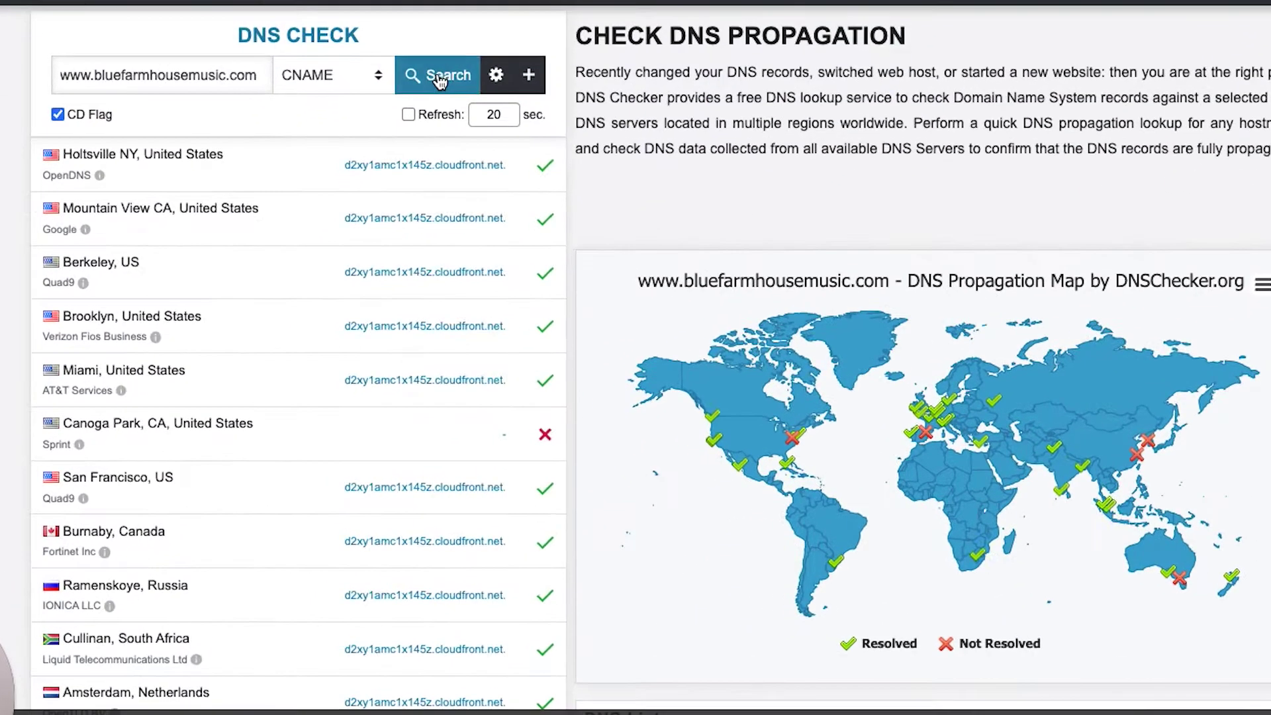
pyautogui.click(439, 78)
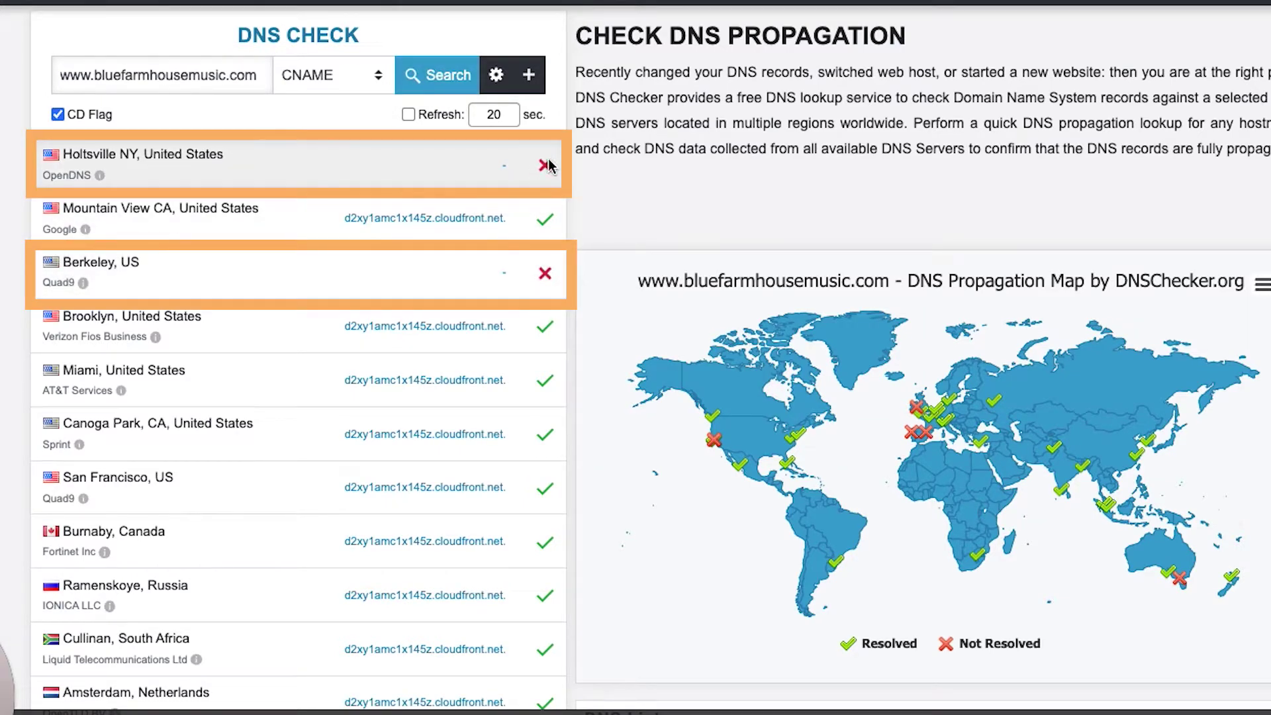
pyautogui.scroll(-2, 548, 390)
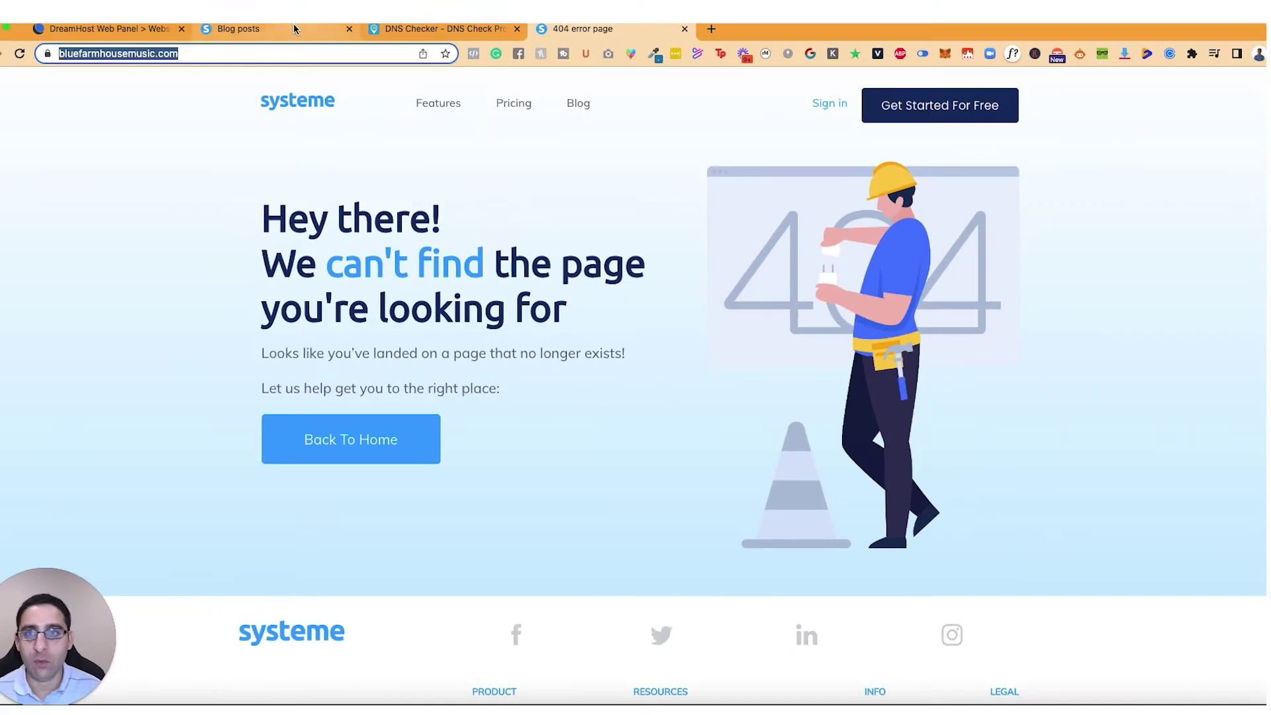
# Review the domain's DreamHost DNS records, then recheck its 404 page.
pyautogui.click(144, 157)
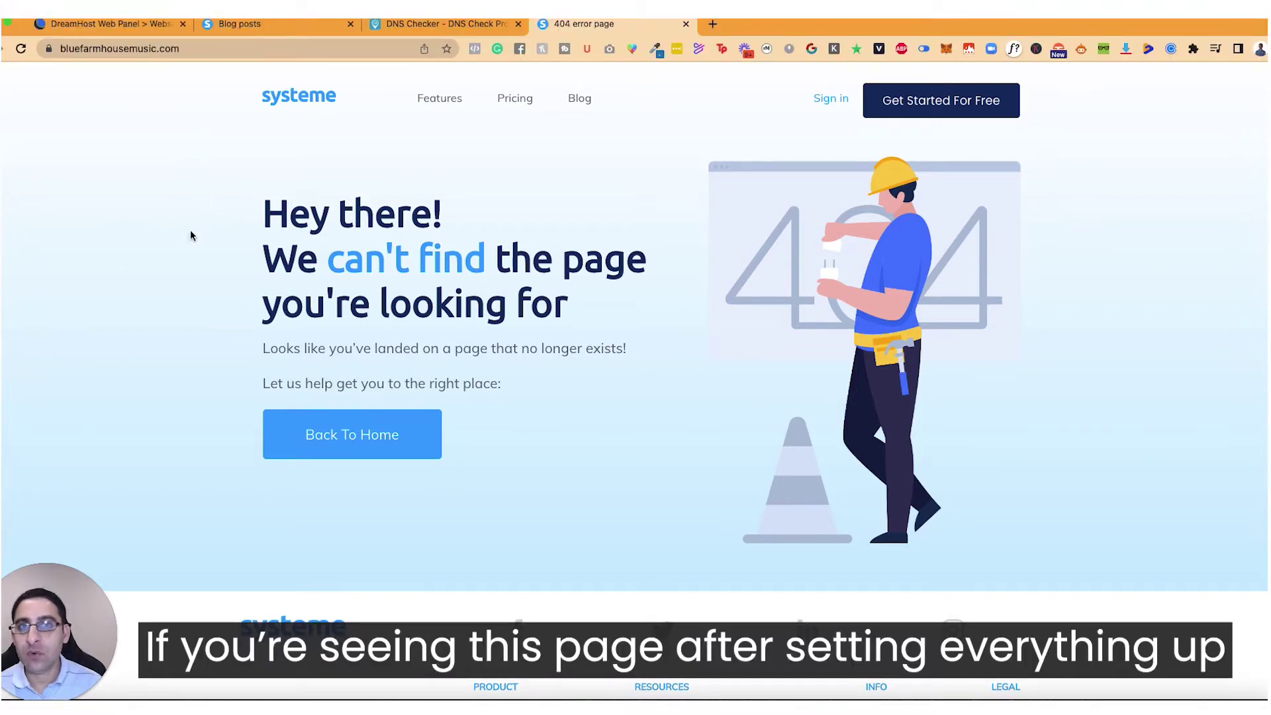
pyautogui.click(93, 25)
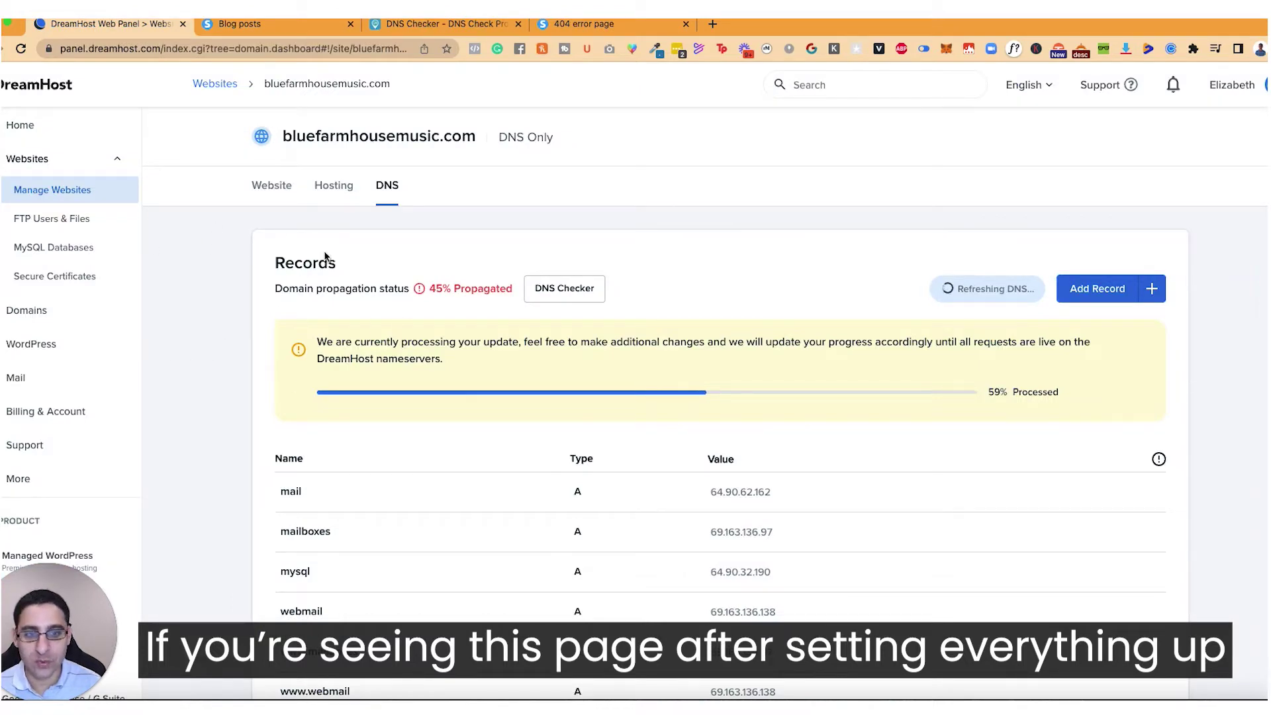
pyautogui.click(578, 27)
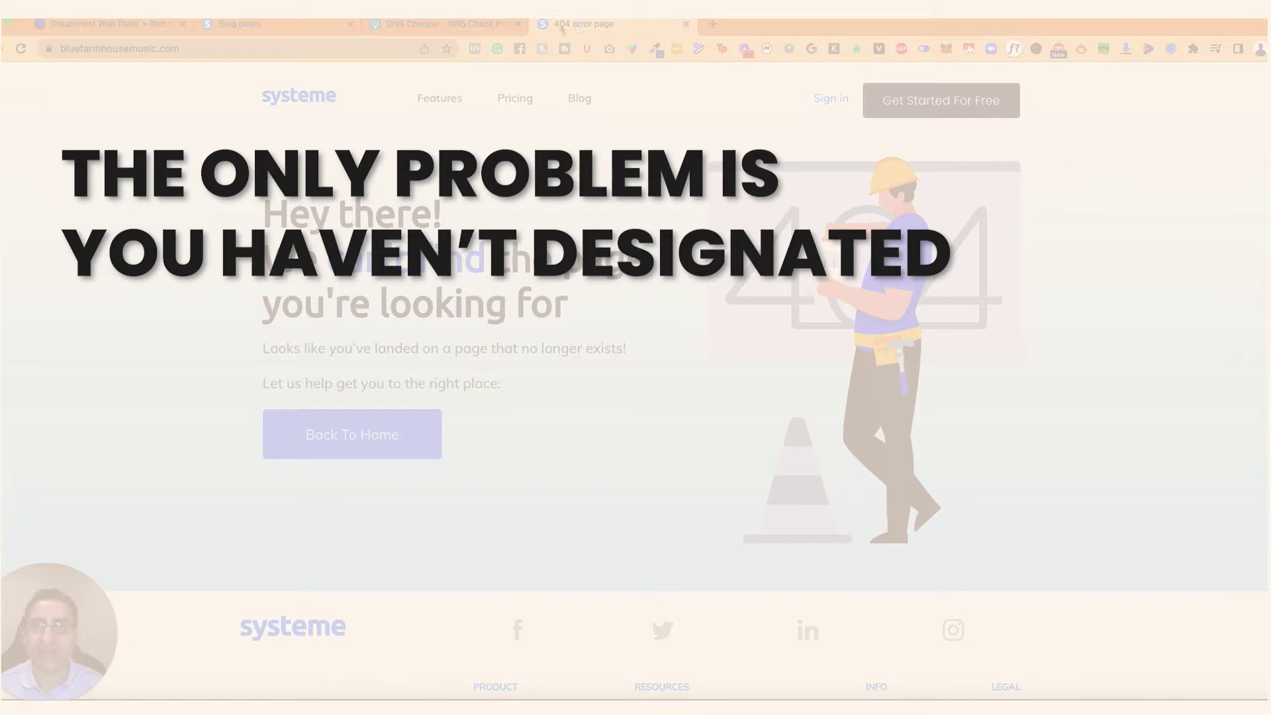
pyautogui.moveTo(192, 48); pyautogui.dragTo(150, 49)
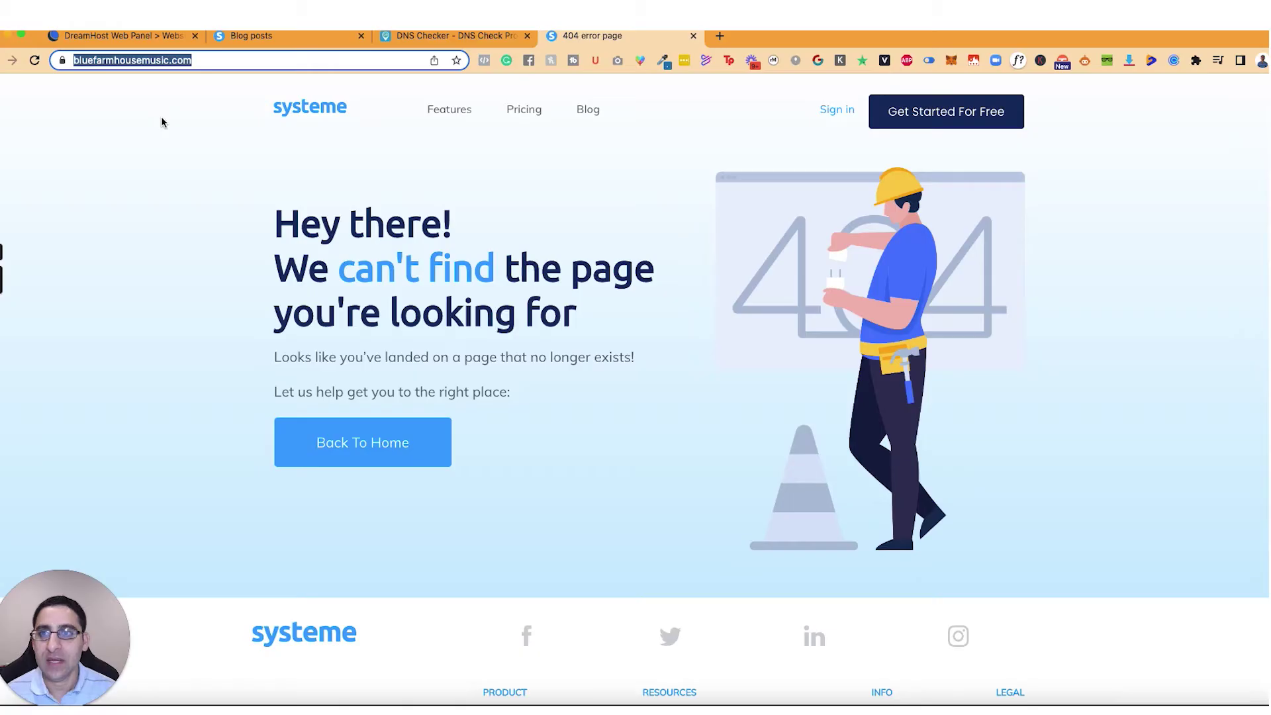
pyautogui.click(151, 105)
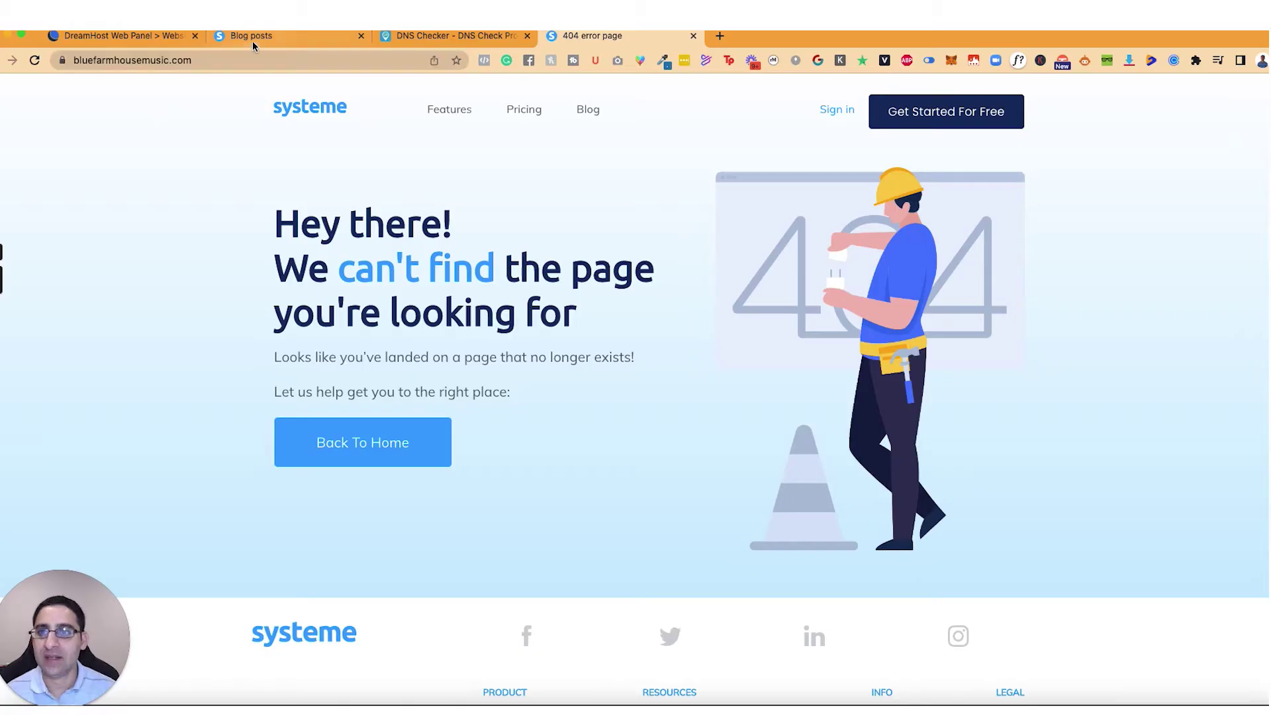
# Open the Blue Farmhouse Music blog from the Blogs list and bring up its settings.
pyautogui.click(275, 37)
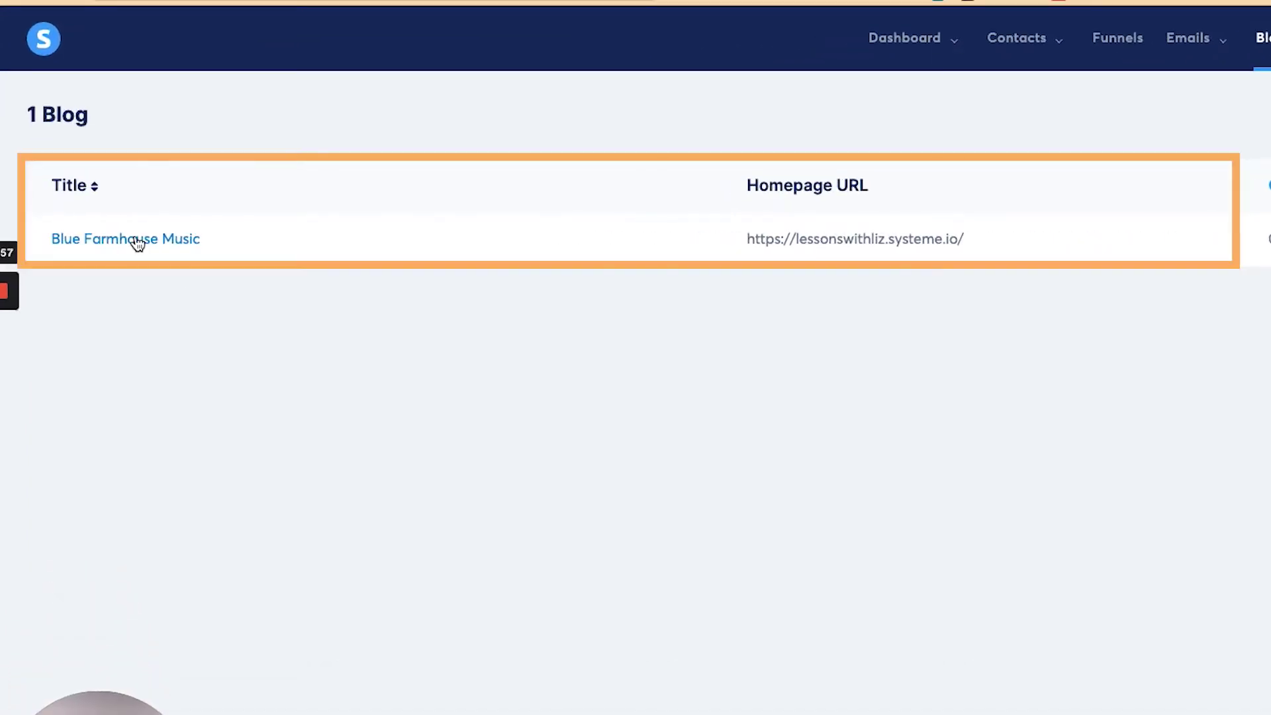
pyautogui.click(137, 243)
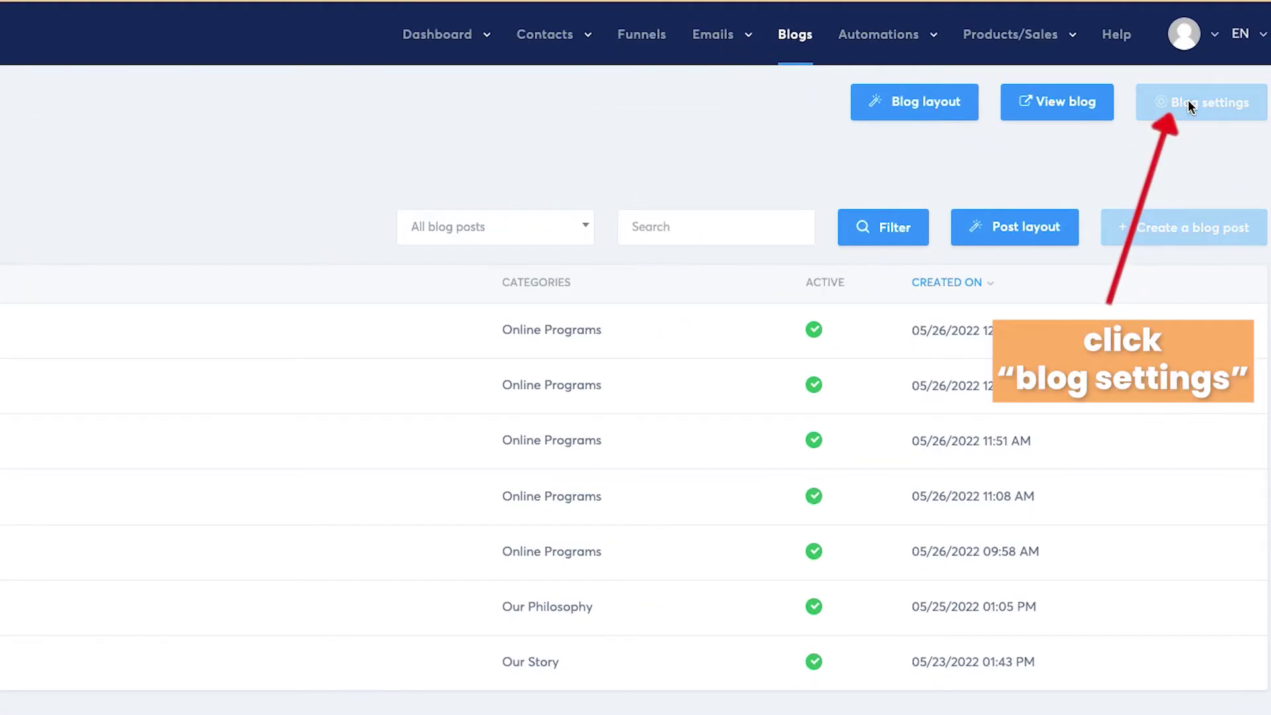
pyautogui.click(1190, 106)
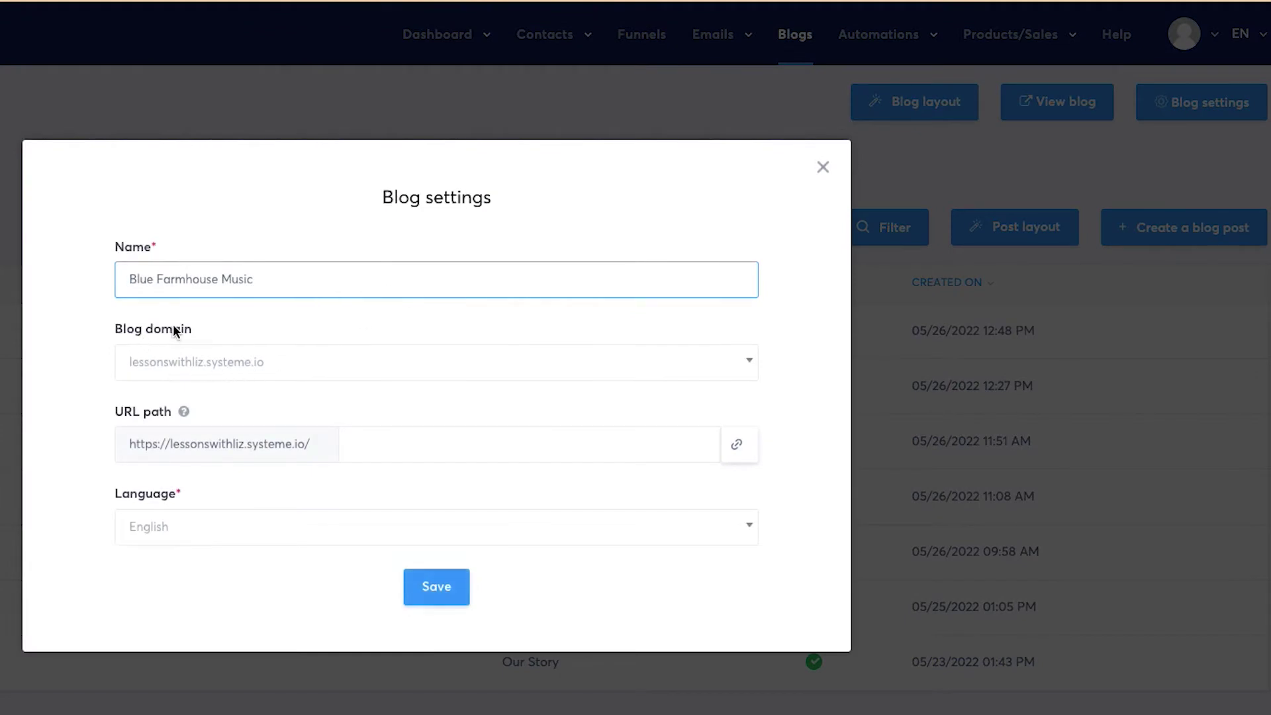
pyautogui.click(228, 372)
pyautogui.click(206, 438)
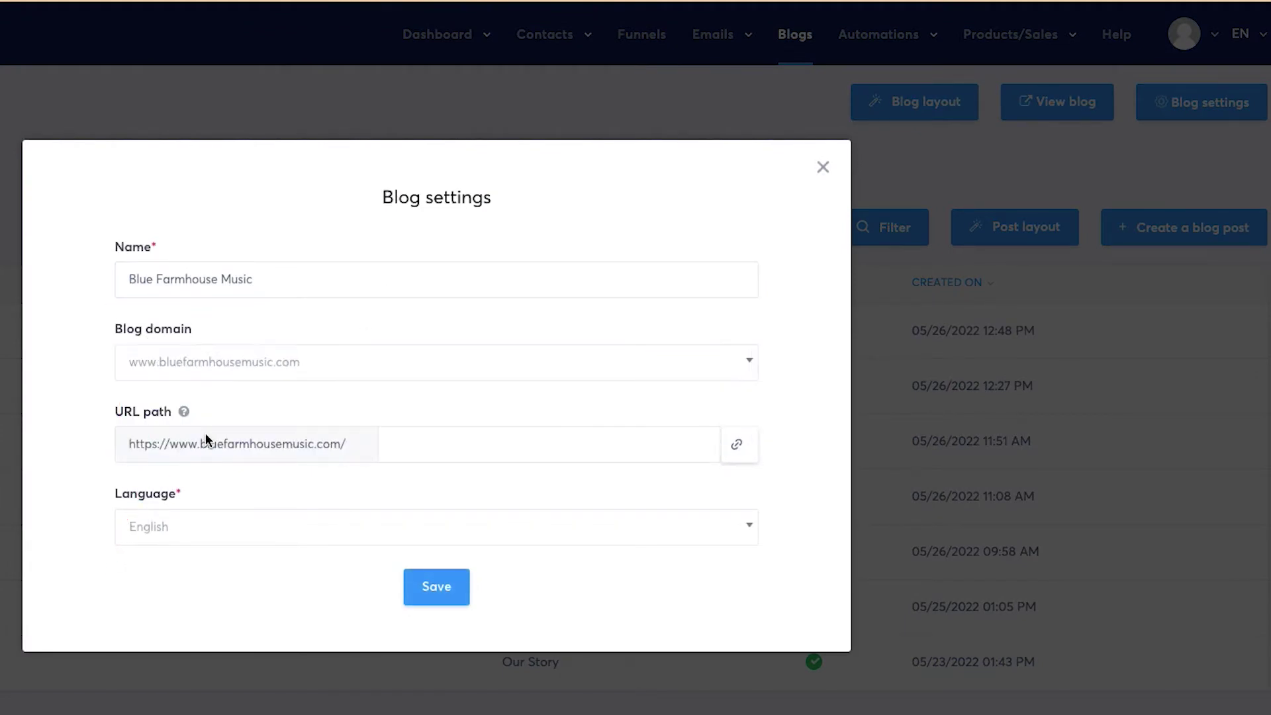
pyautogui.click(437, 587)
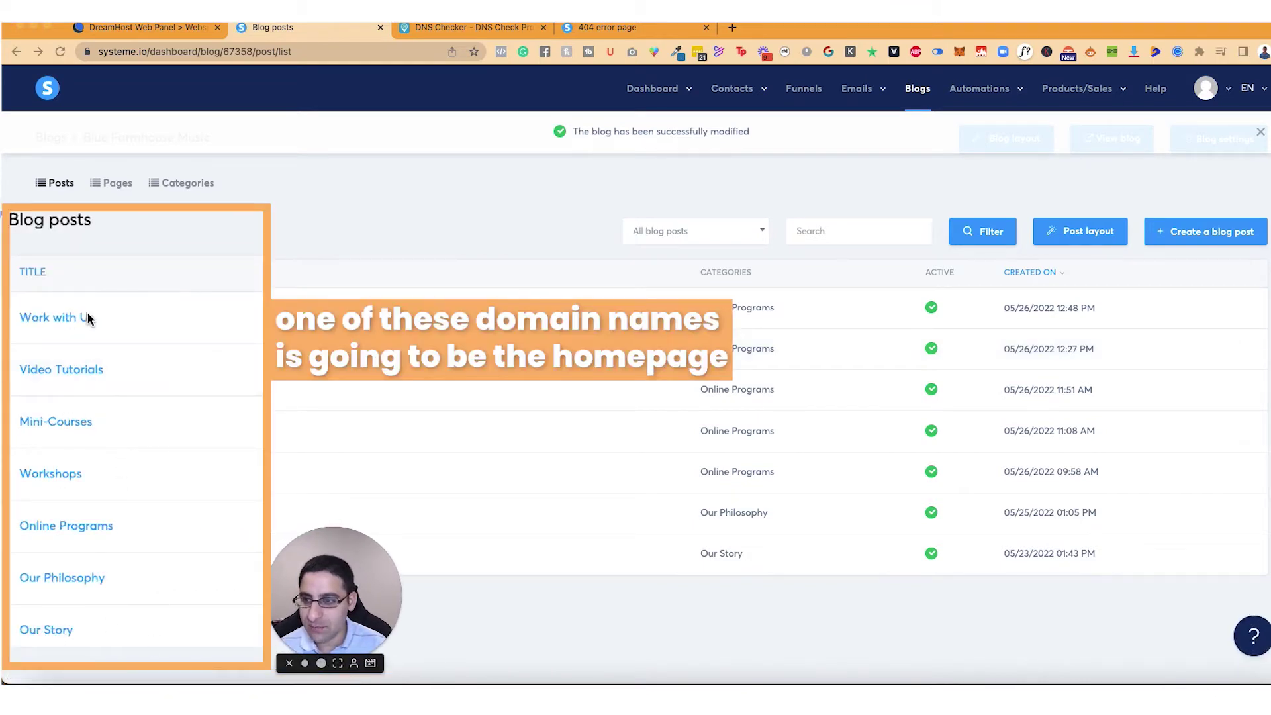
pyautogui.click(111, 185)
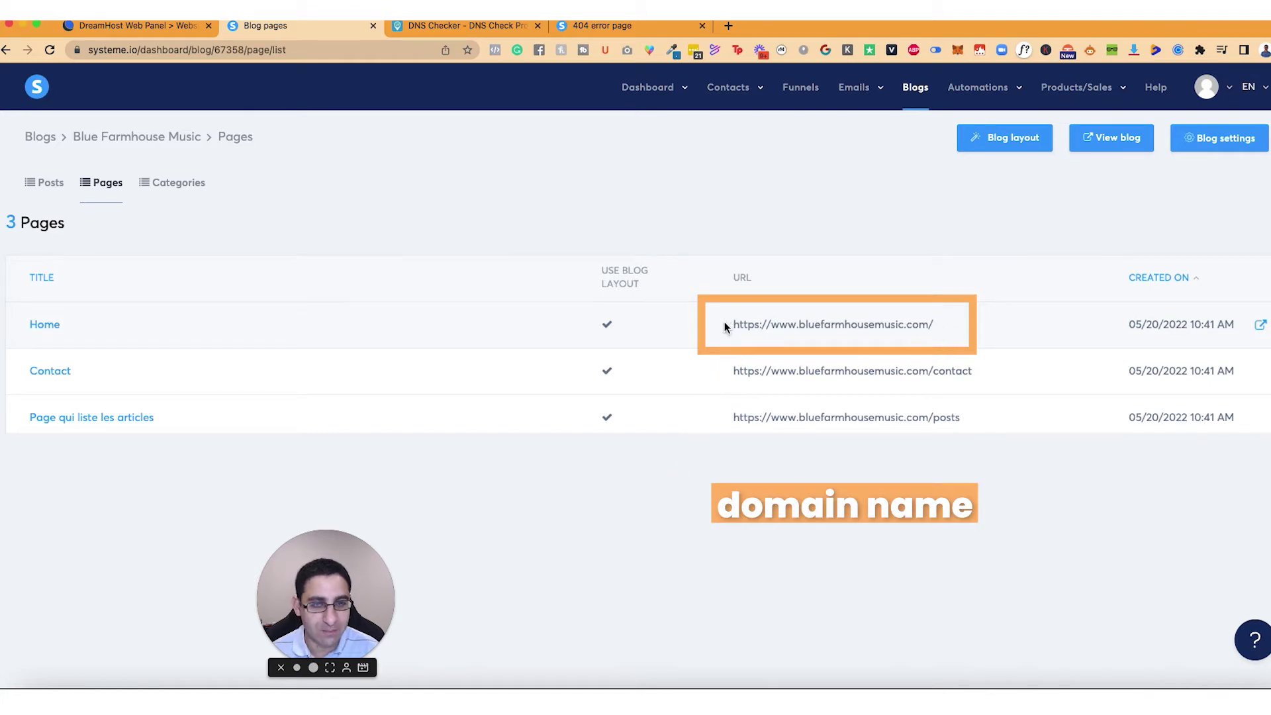
pyautogui.click(608, 27)
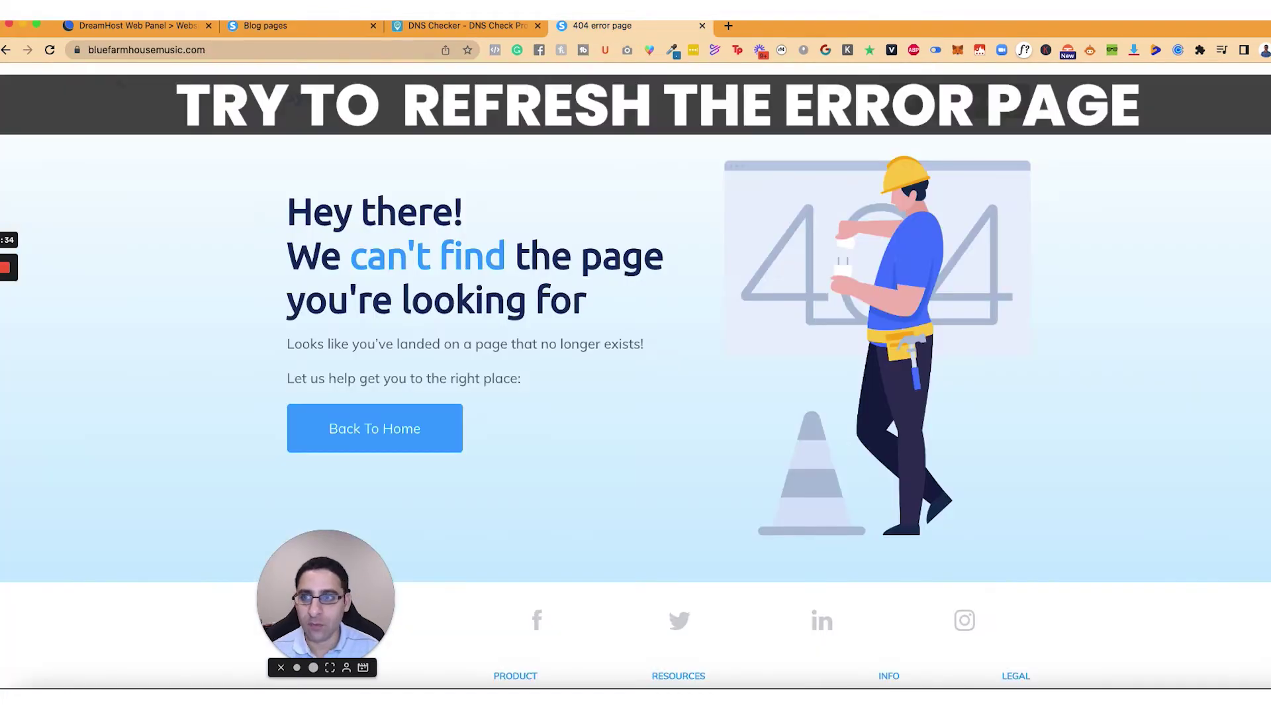
# Reload bluefarmhousemusic.com and scroll through the new Blue Farmhouse Music homepage titled 'Home | mysite'.
pyautogui.click(49, 51)
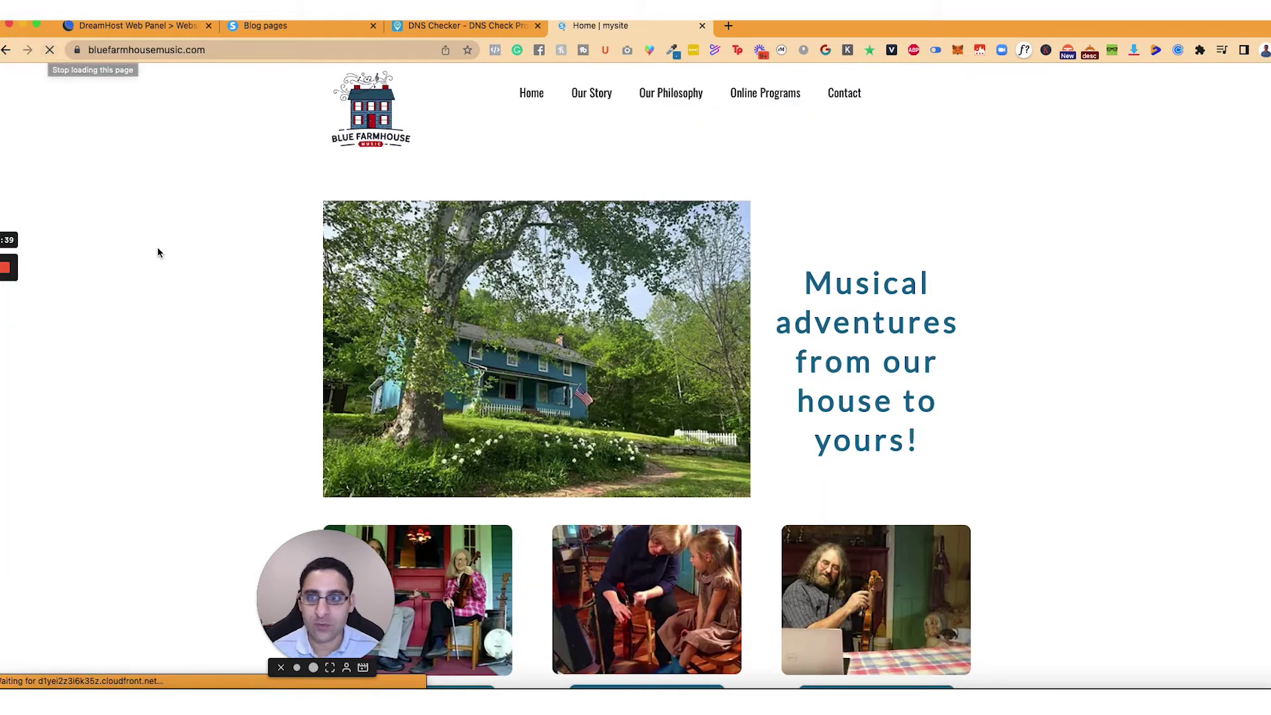
pyautogui.scroll(-5, 157, 247)
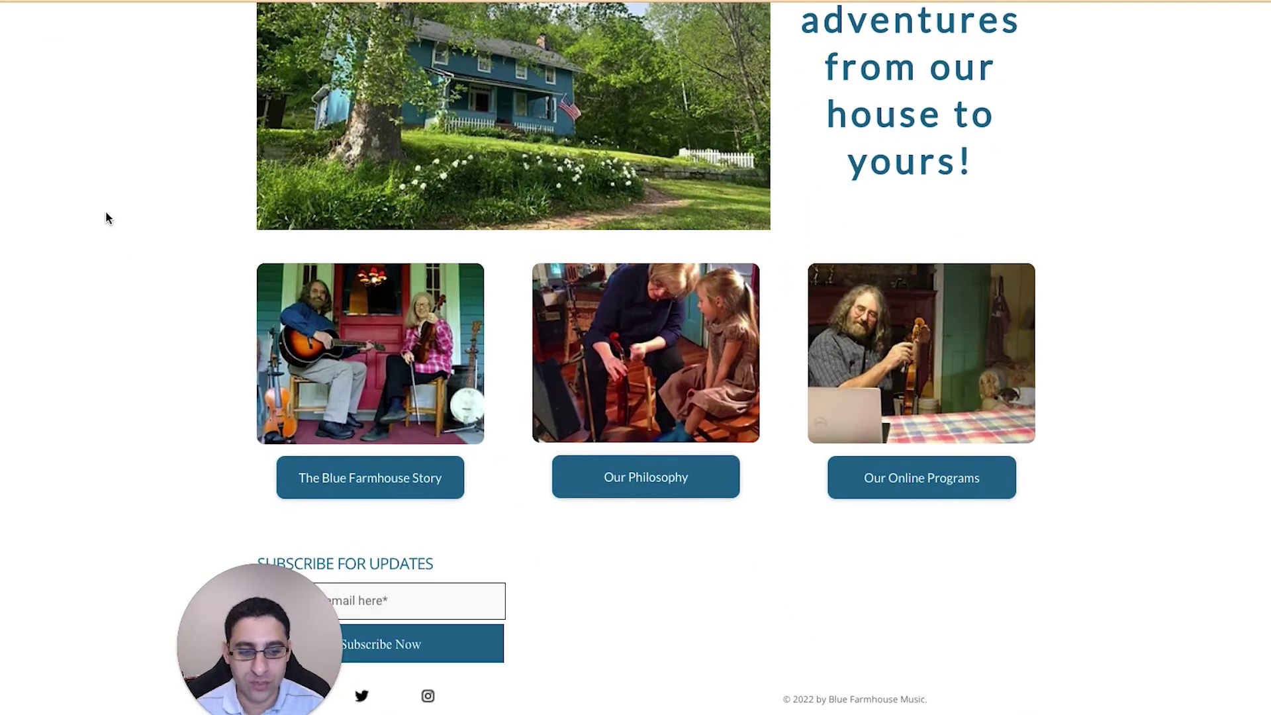
pyautogui.scroll(2, 105, 213)
pyautogui.scroll(3, 188, 355)
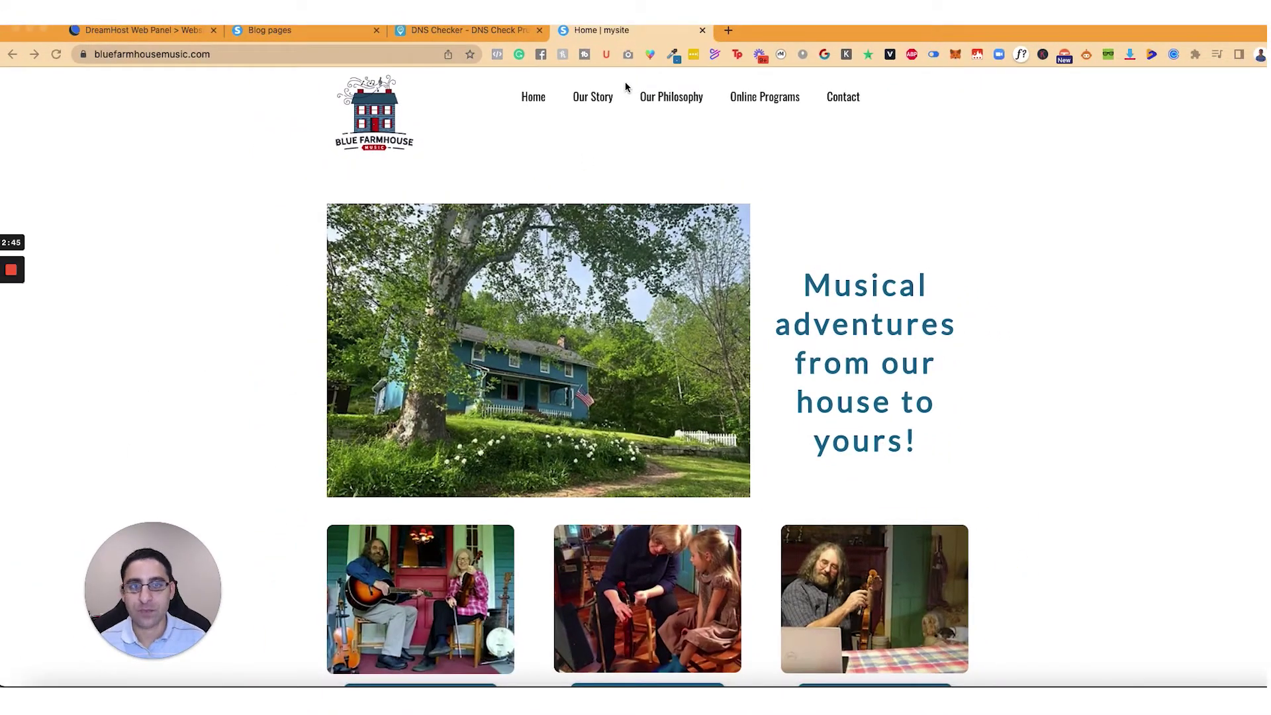
pyautogui.moveTo(17, 331)
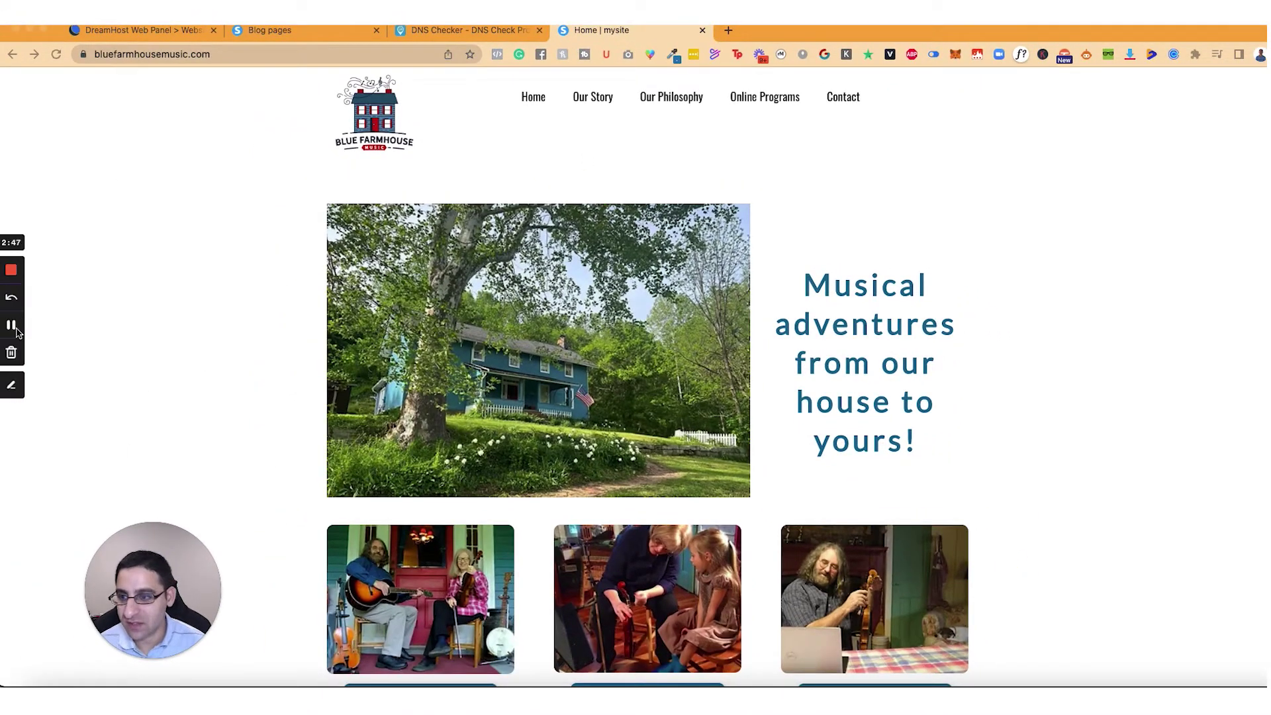
pyautogui.click(12, 385)
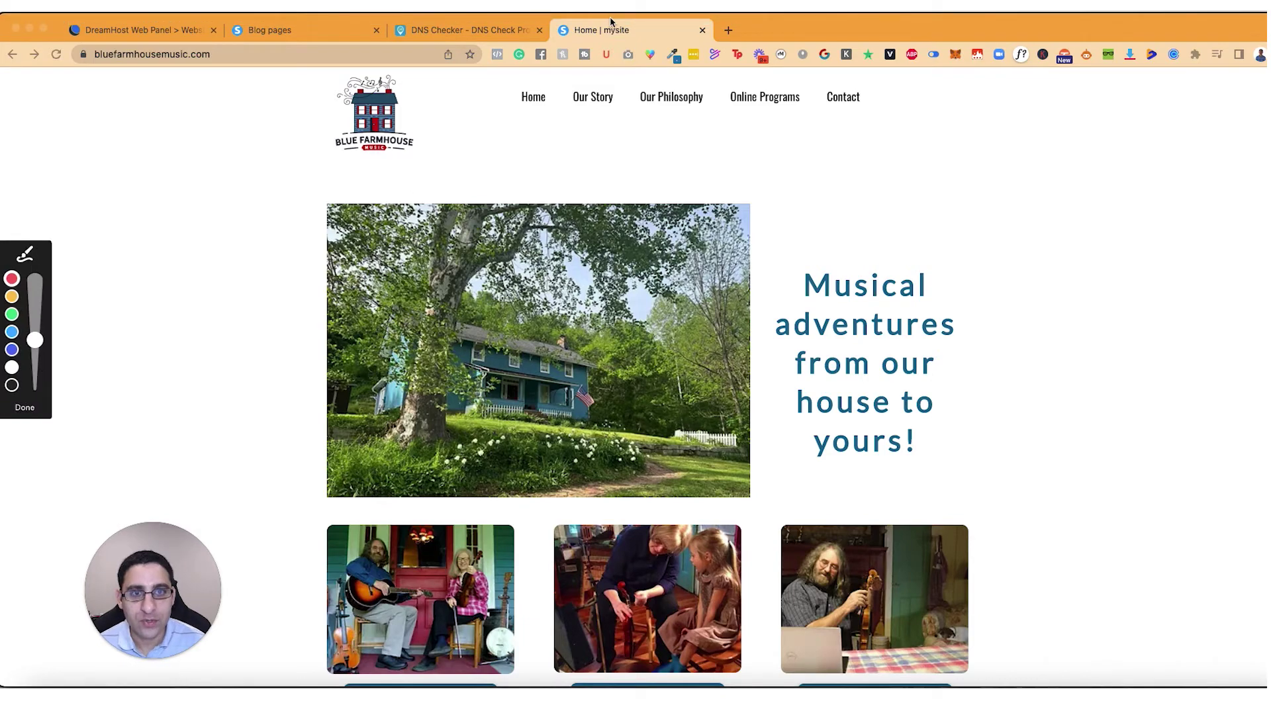
pyautogui.moveTo(614, 15); pyautogui.dragTo(546, 16)
pyautogui.moveTo(515, 179); pyautogui.dragTo(549, 25)
pyautogui.moveTo(490, 58)
pyautogui.mouseDown()
pyautogui.moveTo(596, 61)
pyautogui.moveTo(650, 34)
pyautogui.mouseUp()
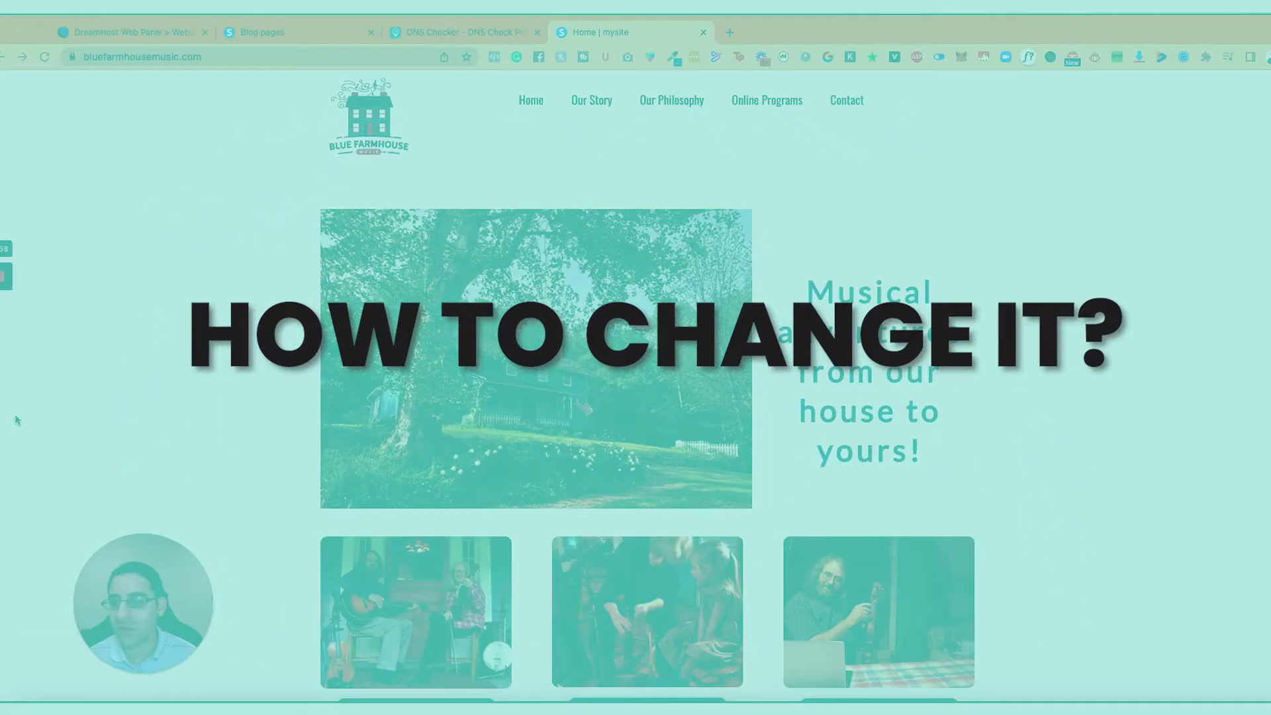
# Check the Home page's name settings without changes, then open the Home page in the editor.
pyautogui.click(306, 33)
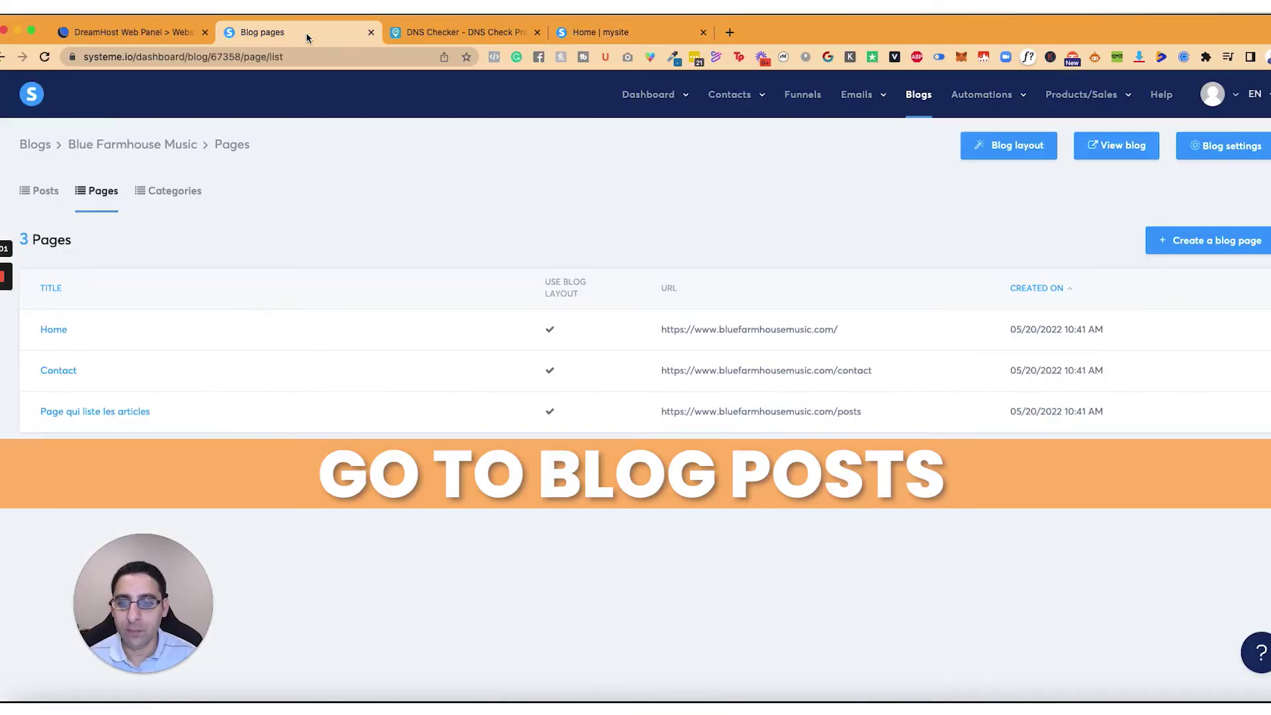
pyautogui.moveTo(1152, 333)
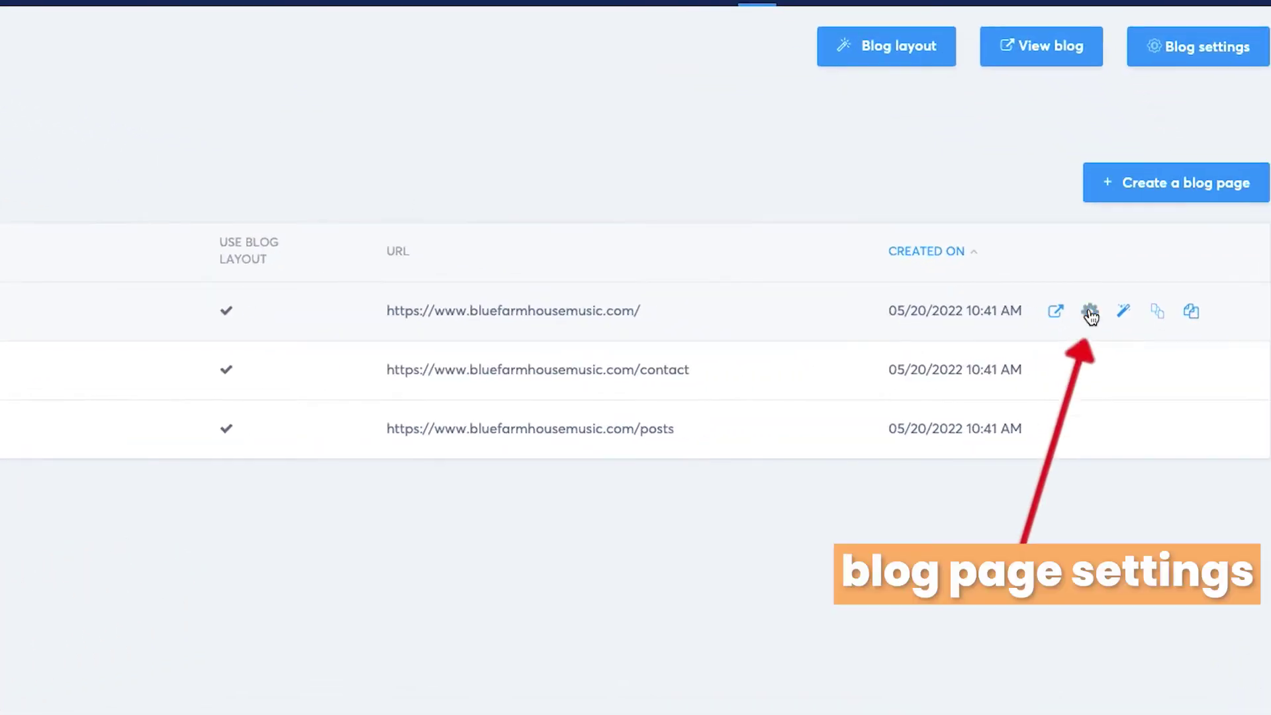
pyautogui.click(1089, 312)
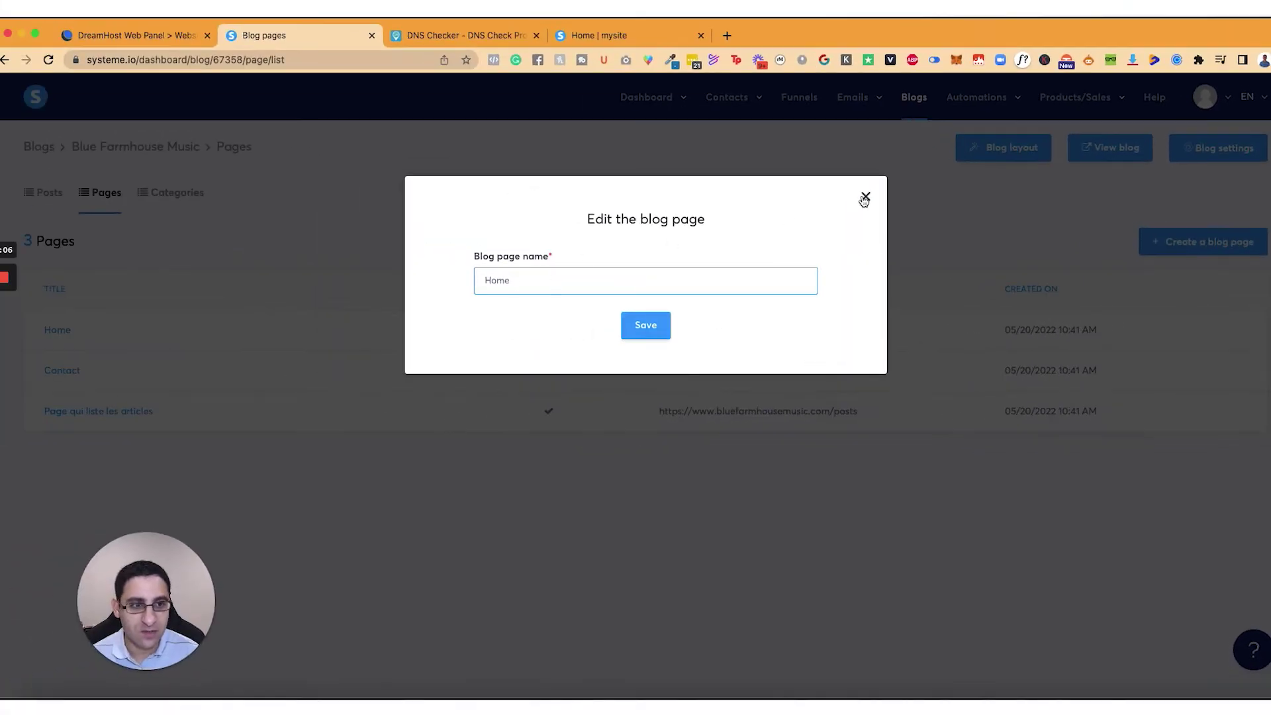
pyautogui.click(865, 198)
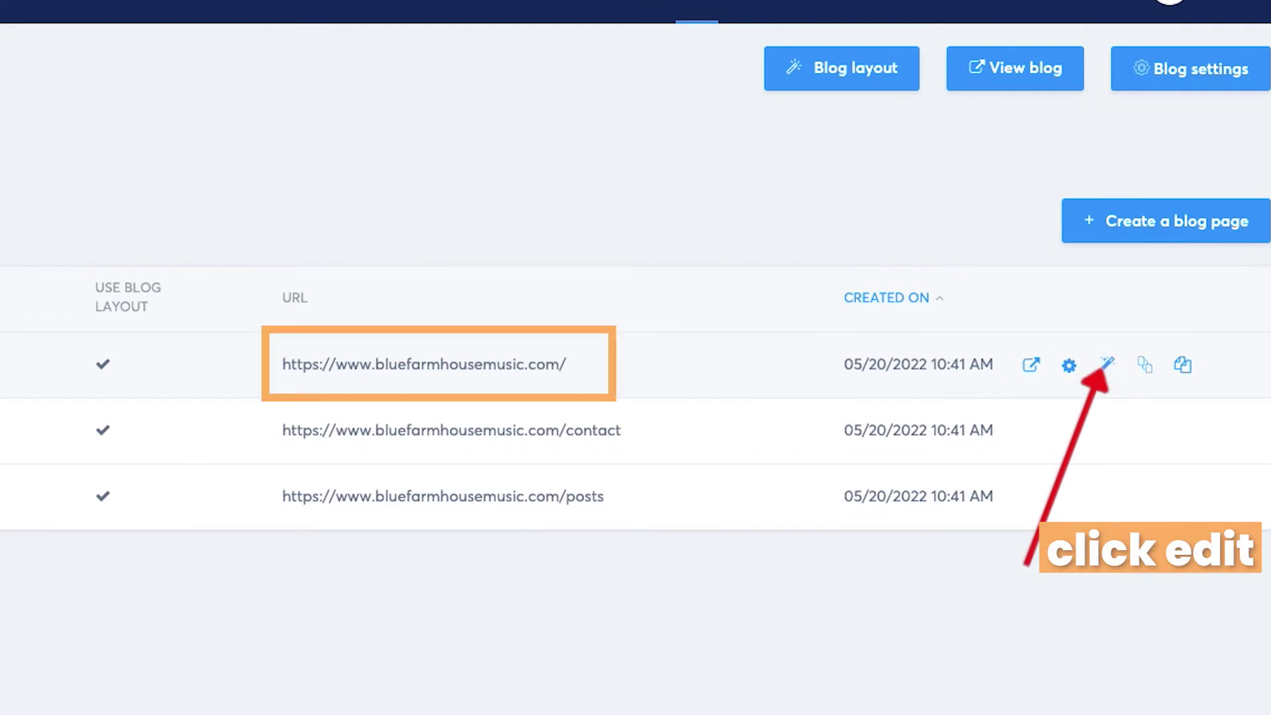
pyautogui.click(1108, 364)
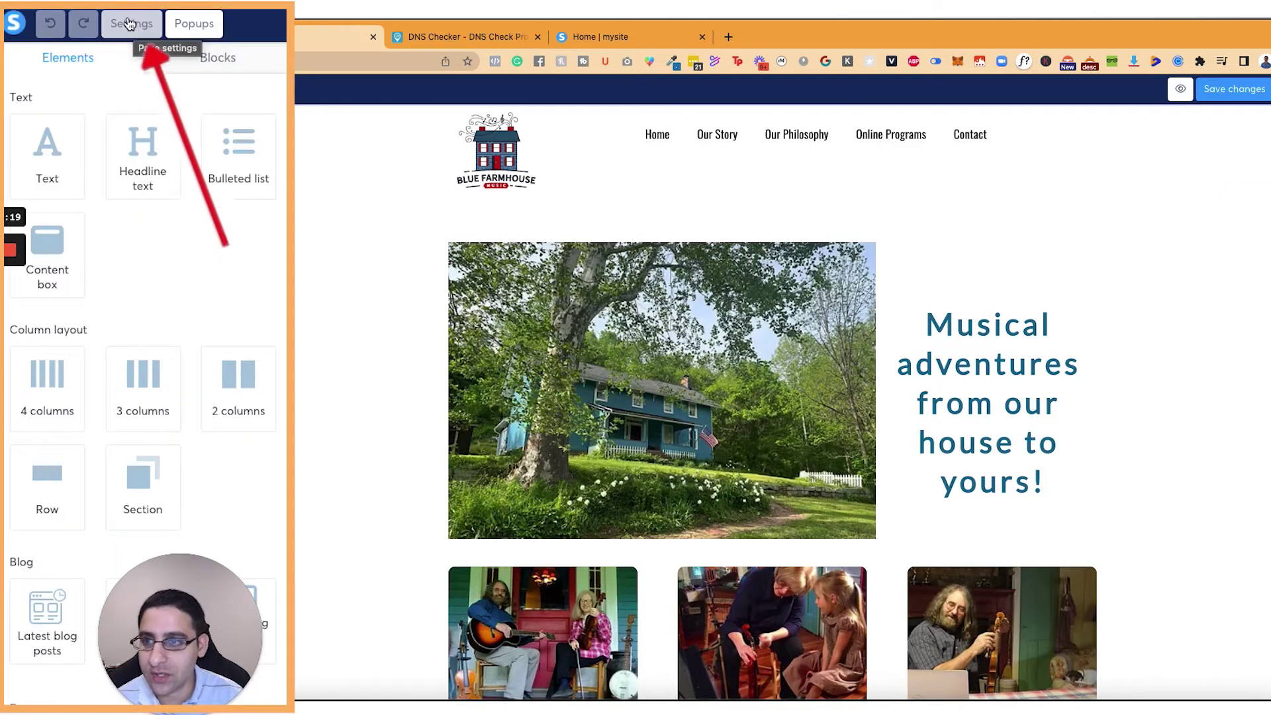
# Open the Home page's Page settings showing the SEO title 'Home | mysite'.
pyautogui.moveTo(16, 354)
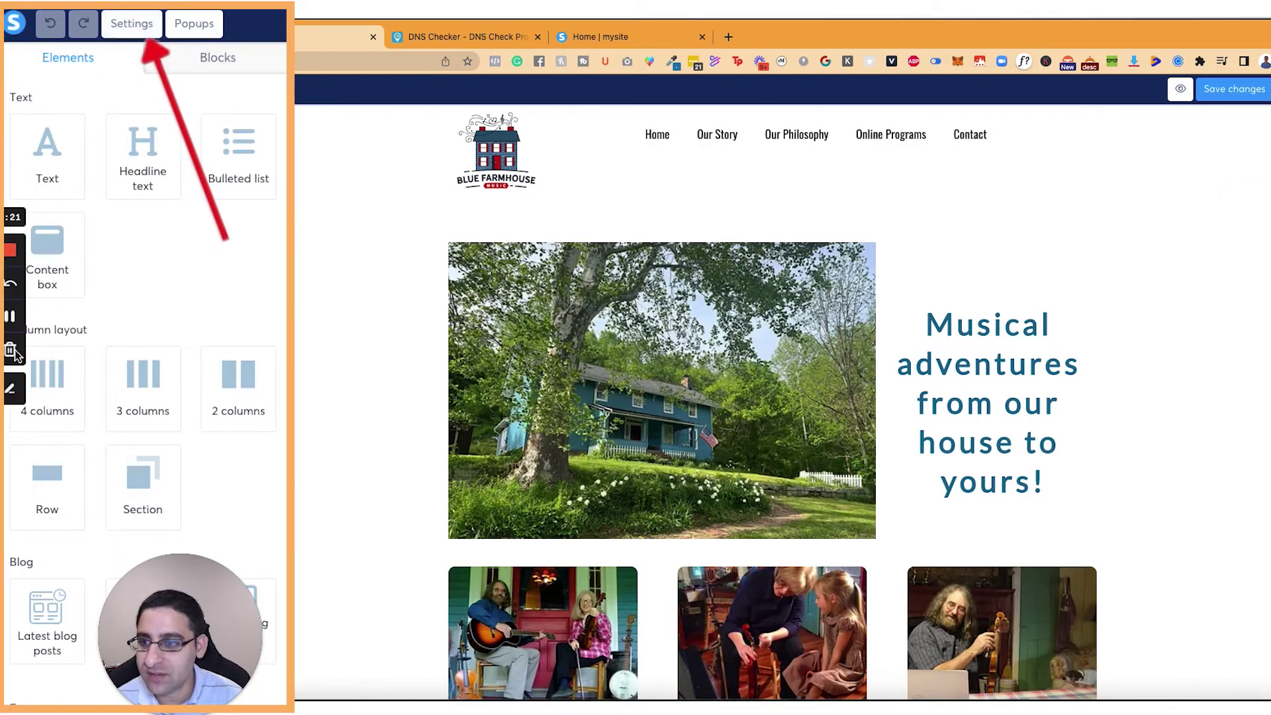
pyautogui.click(13, 391)
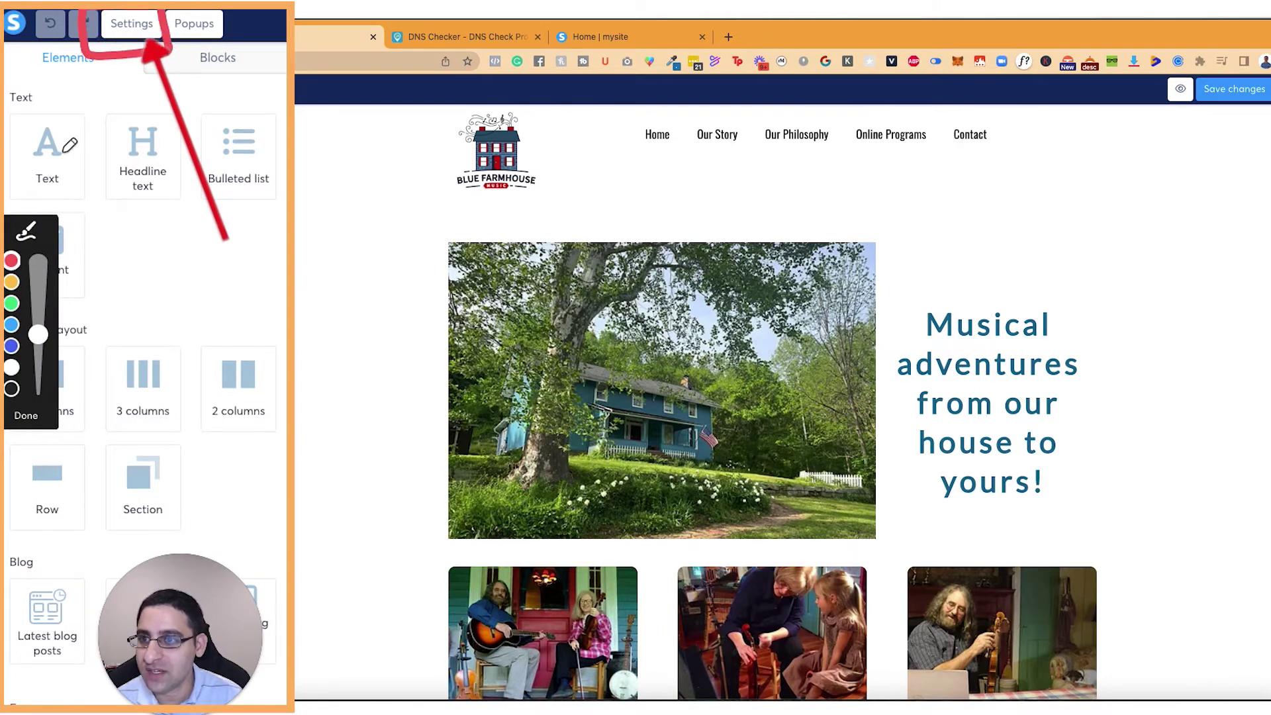
pyautogui.click(25, 415)
pyautogui.click(133, 23)
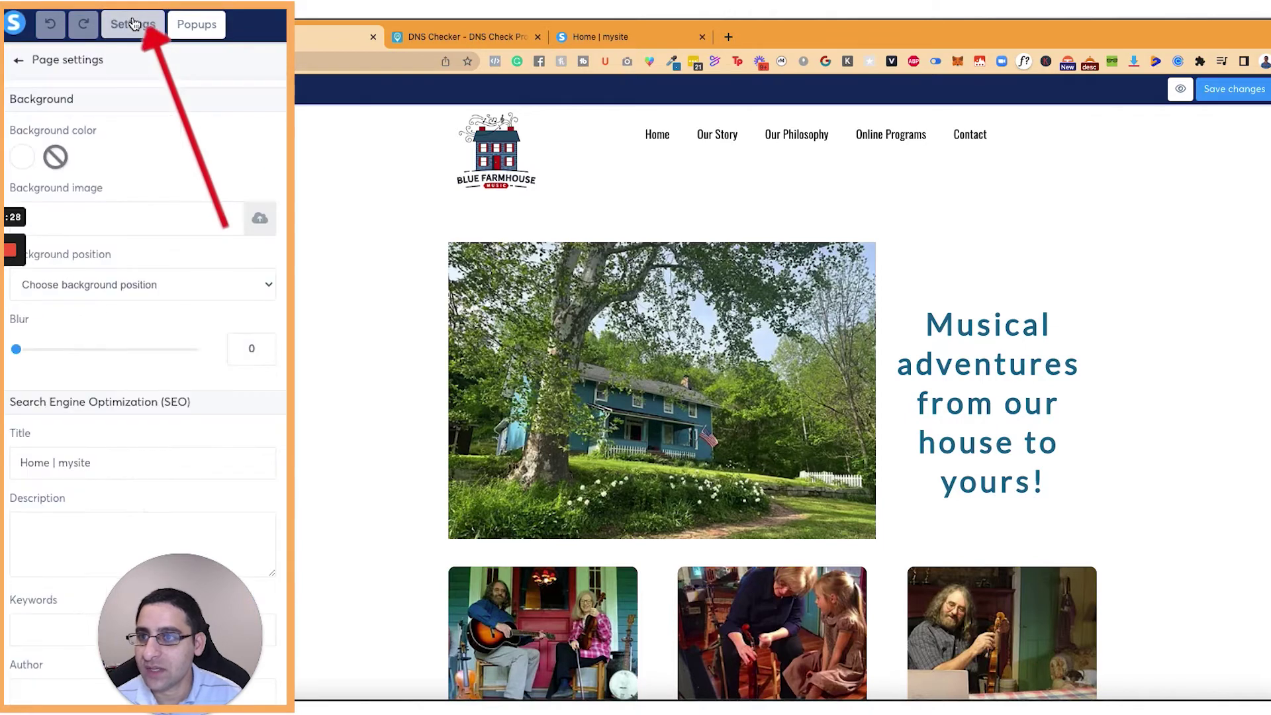
pyautogui.scroll(-3, 205, 190)
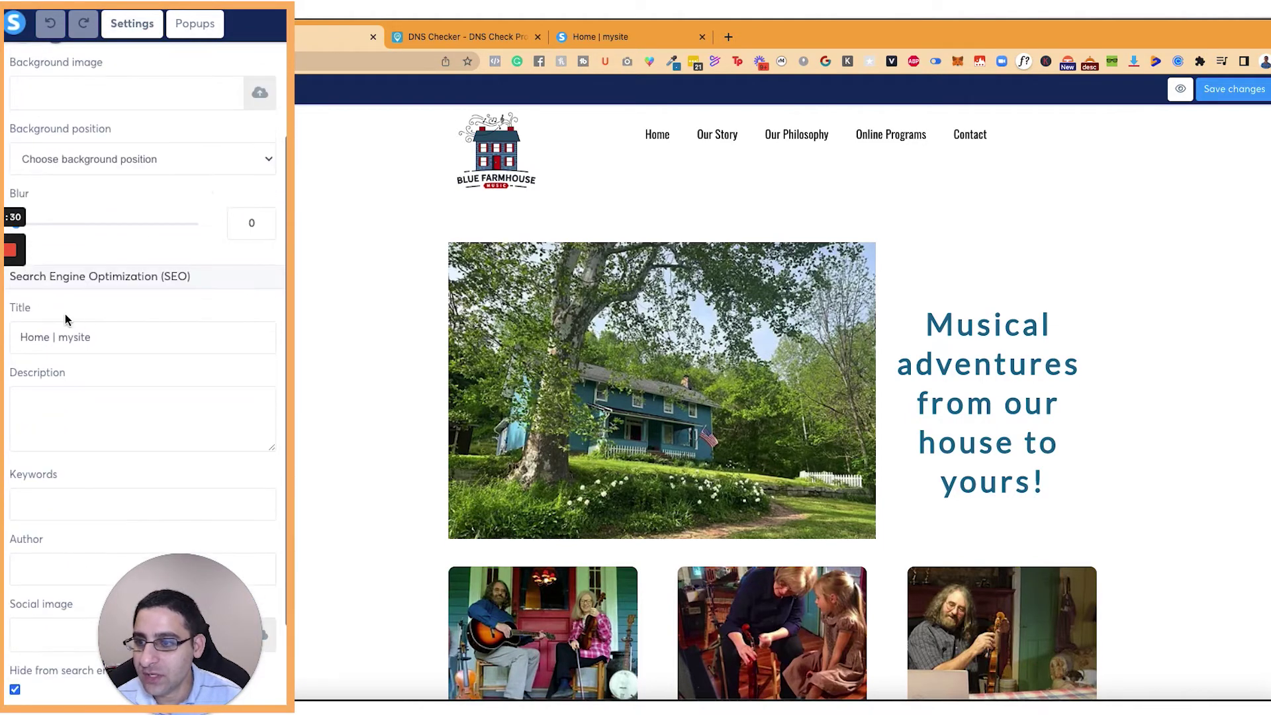
pyautogui.scroll(3, 199, 285)
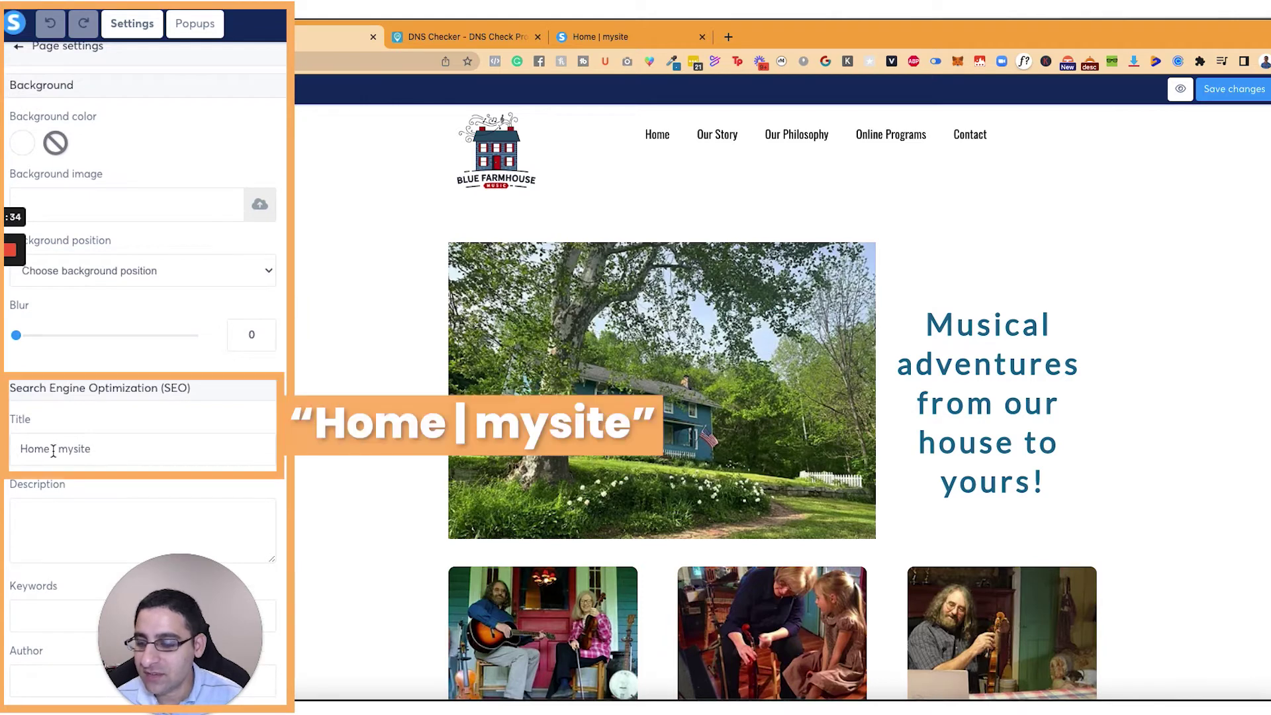
# Change the SEO title to 'Blue Farmhouse Music' and leave the description empty.
pyautogui.tripleClick(116, 450)
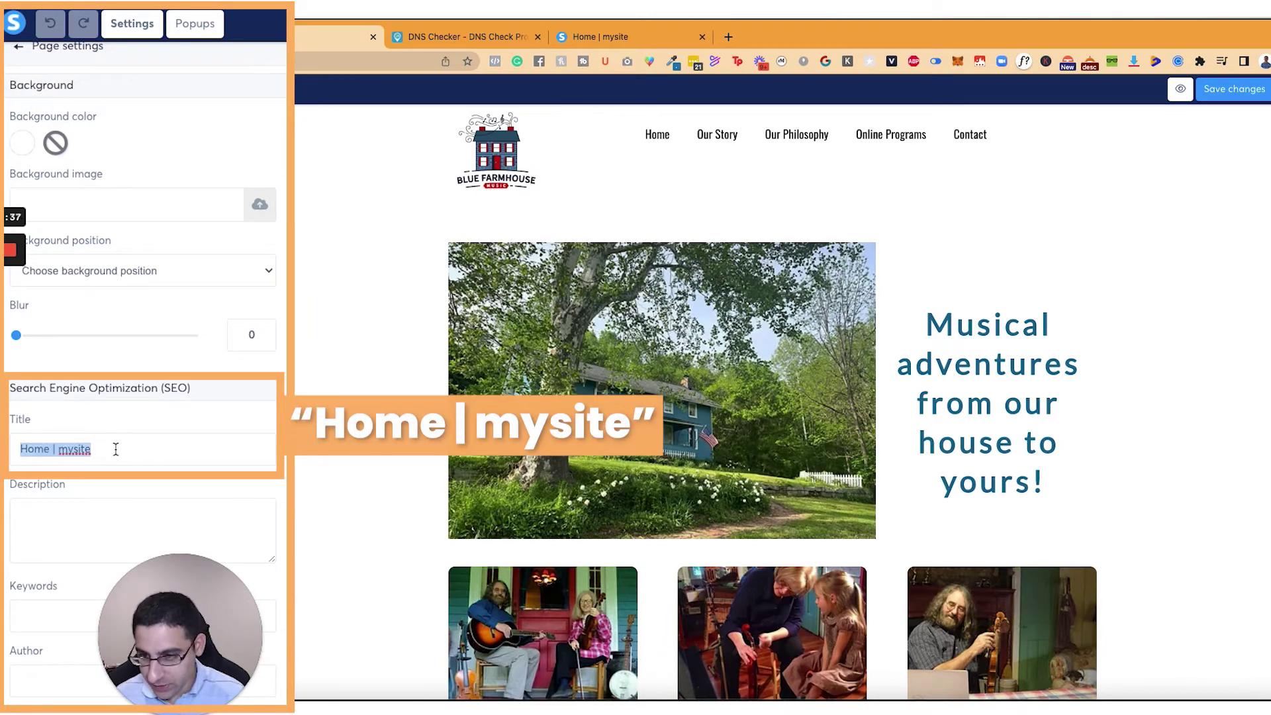
pyautogui.write('NBlu')
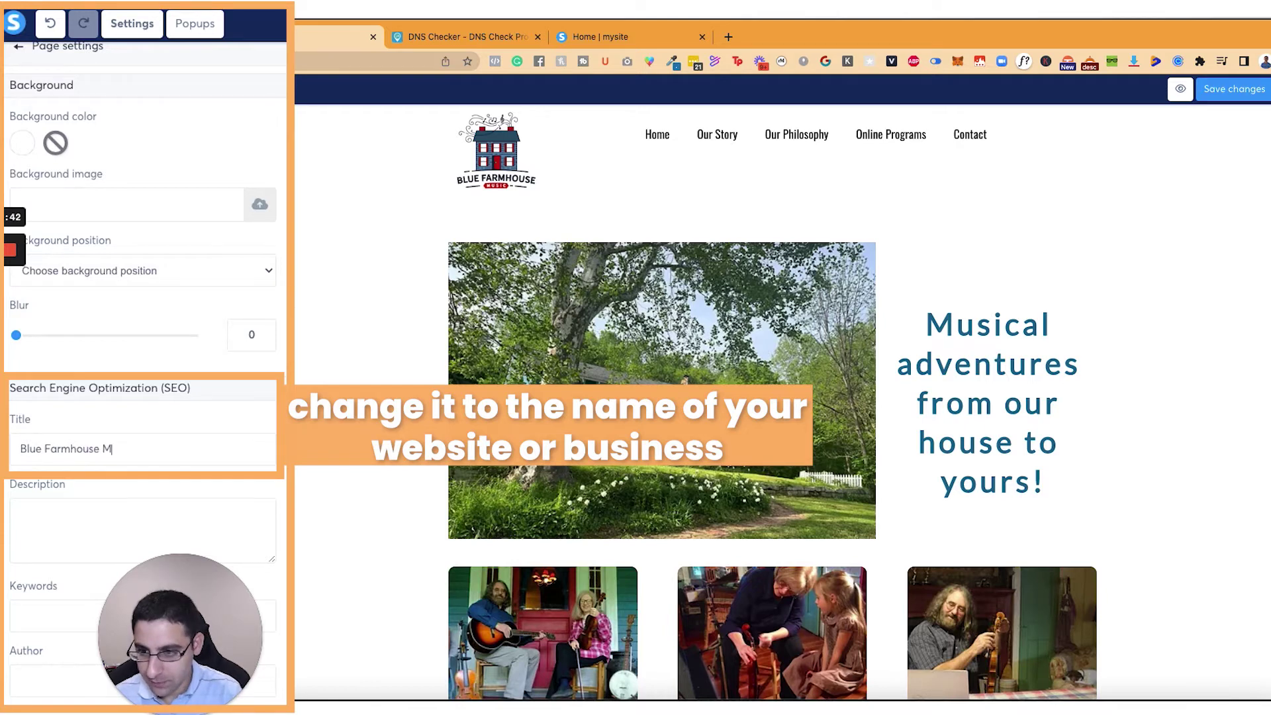
pyautogui.press('super+a')
pyautogui.press('super+c')
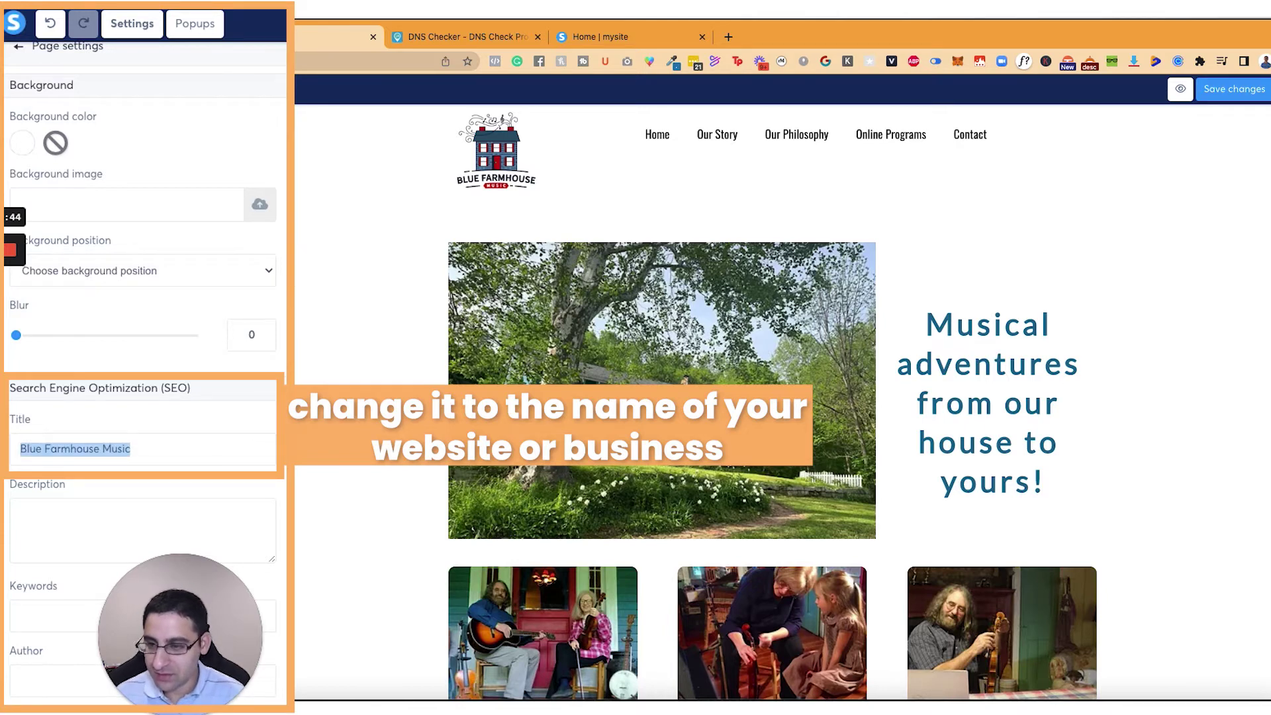
pyautogui.click(63, 524)
pyautogui.press('super+v')
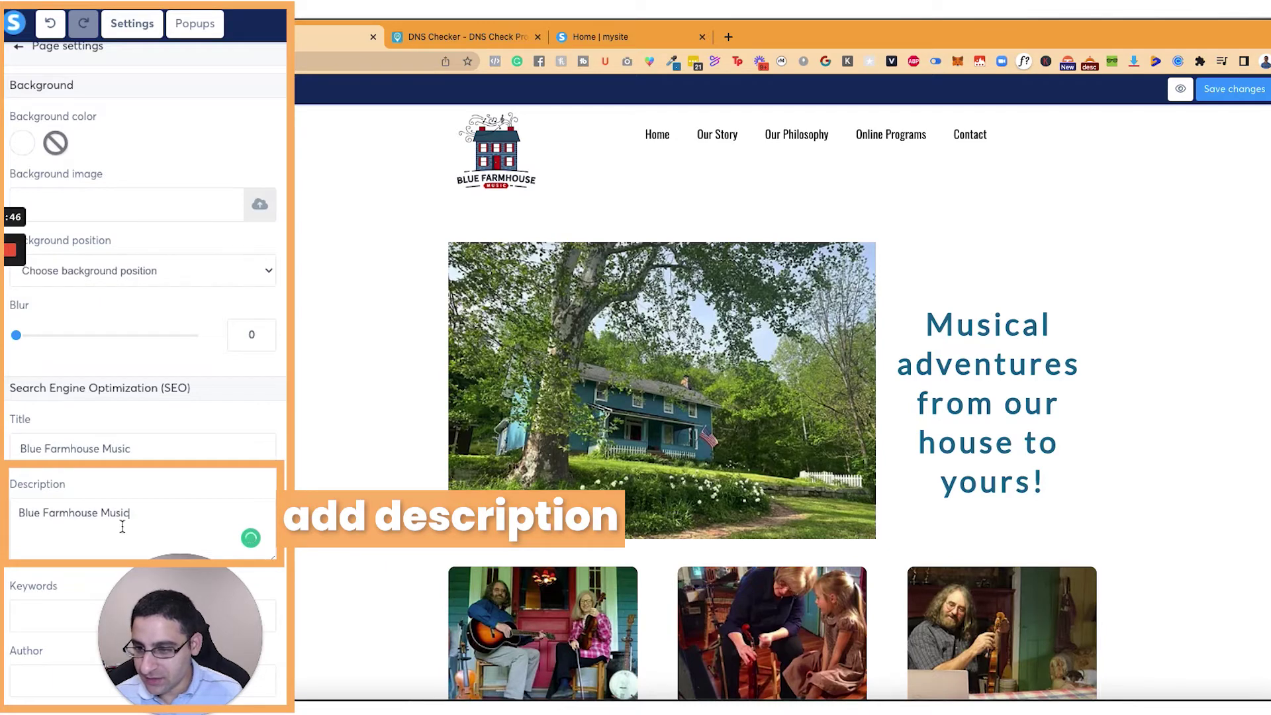
pyautogui.press('super+a')
pyautogui.press('BackSpace')
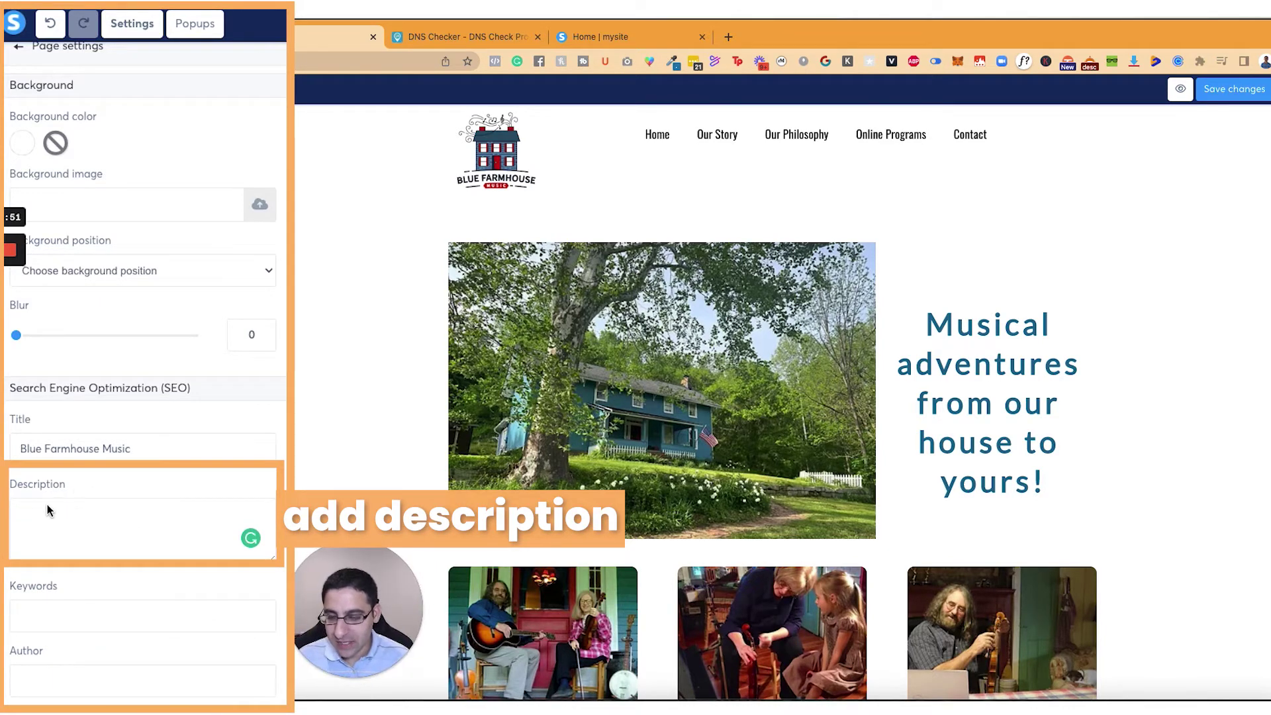
# Uncheck Hide from search engines and save the page settings.
pyautogui.scroll(-3, 116, 526)
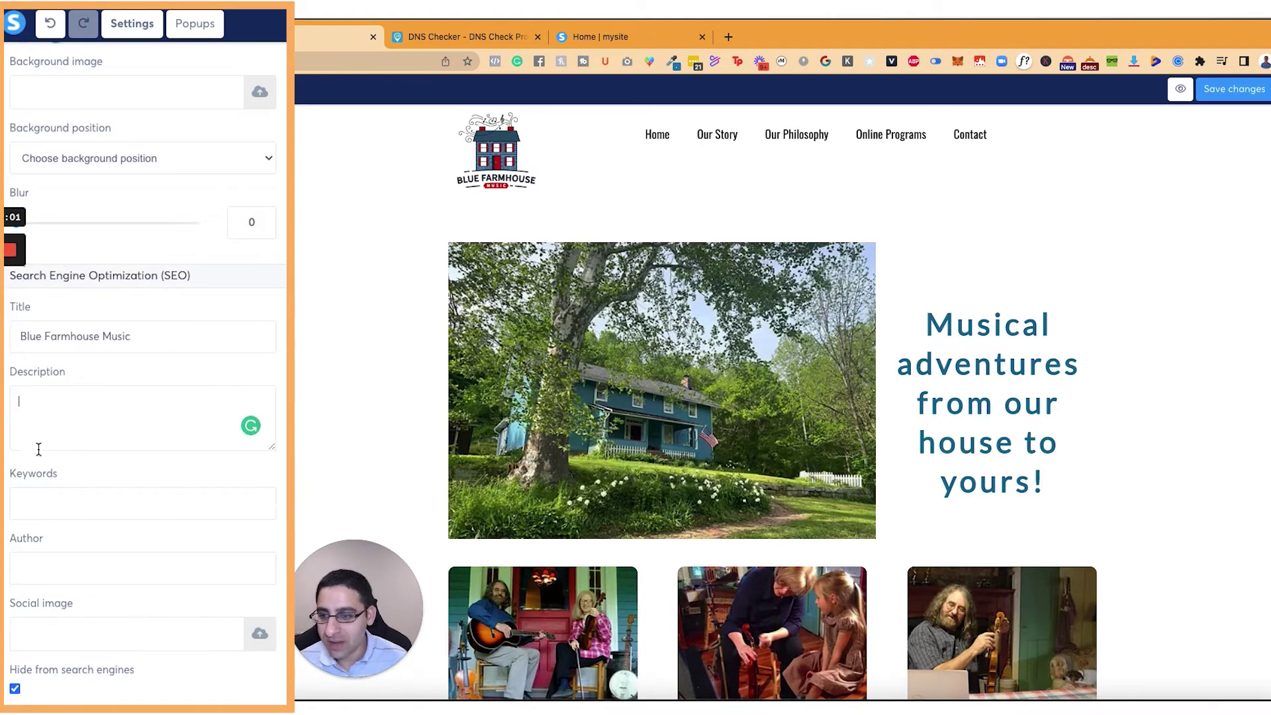
pyautogui.scroll(-3, 140, 437)
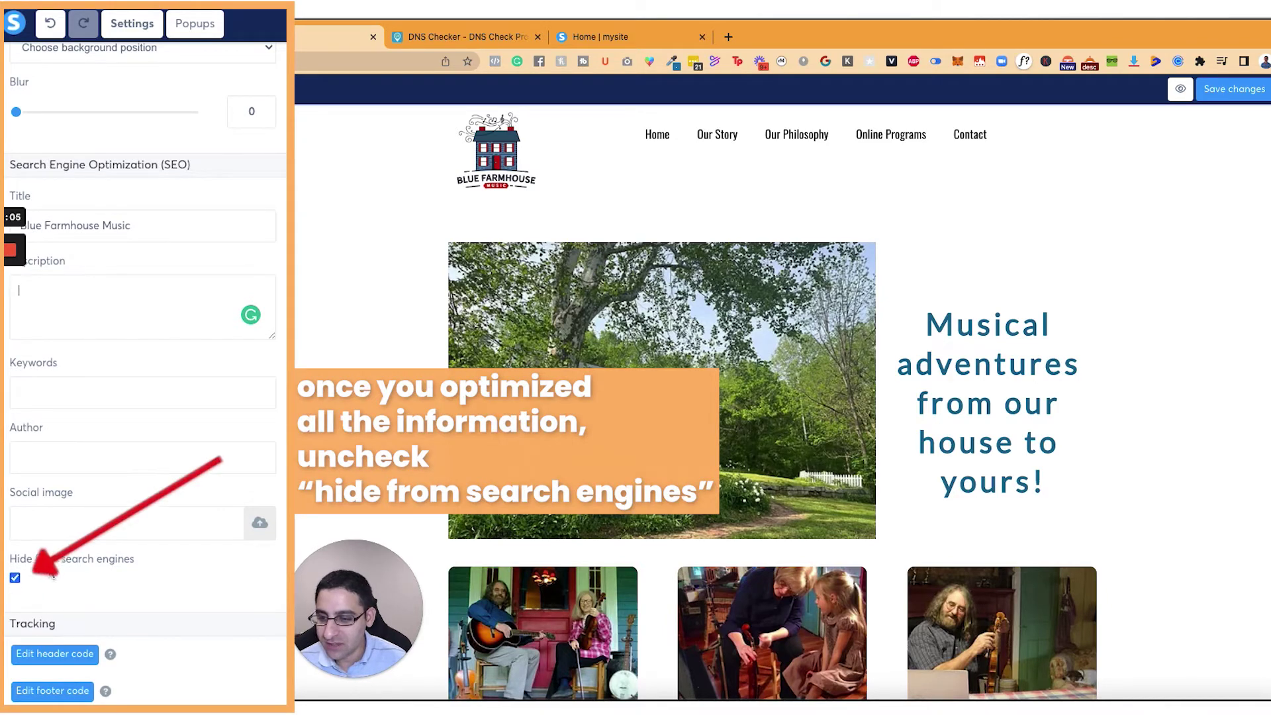
pyautogui.click(17, 577)
pyautogui.scroll(3, 184, 383)
pyautogui.scroll(-3, 185, 384)
pyautogui.scroll(4, 187, 390)
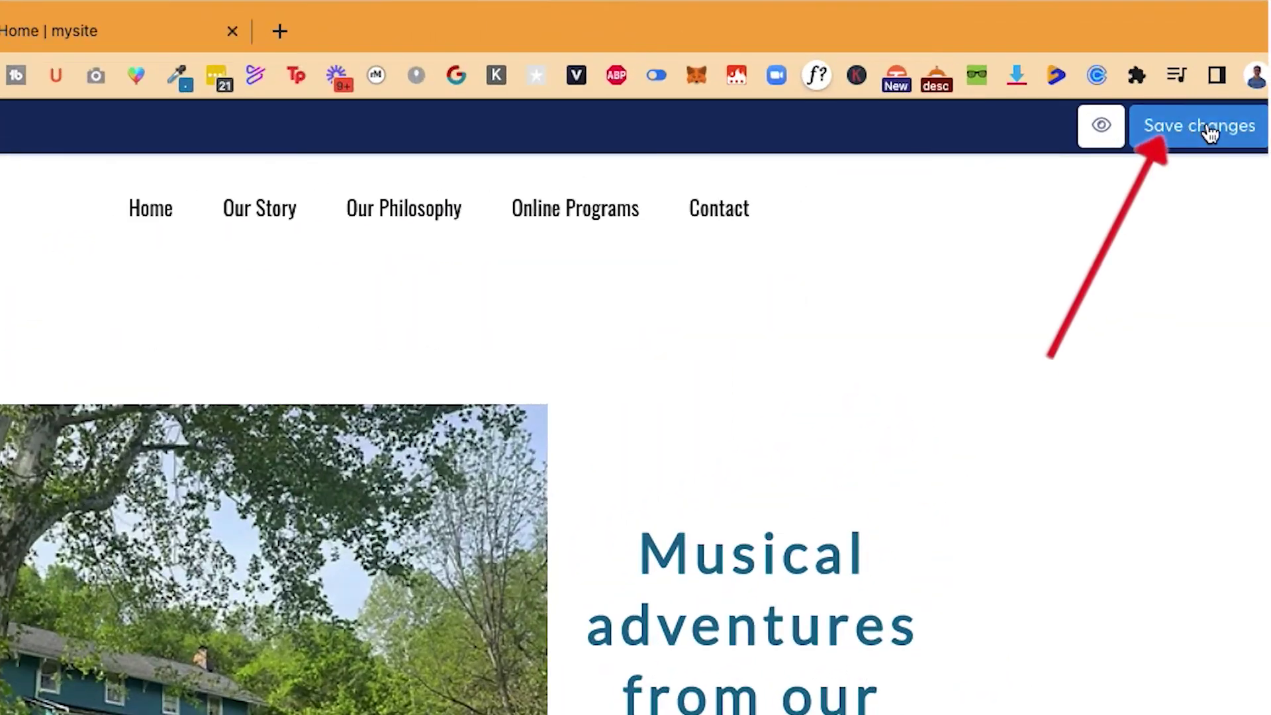
pyautogui.click(1234, 89)
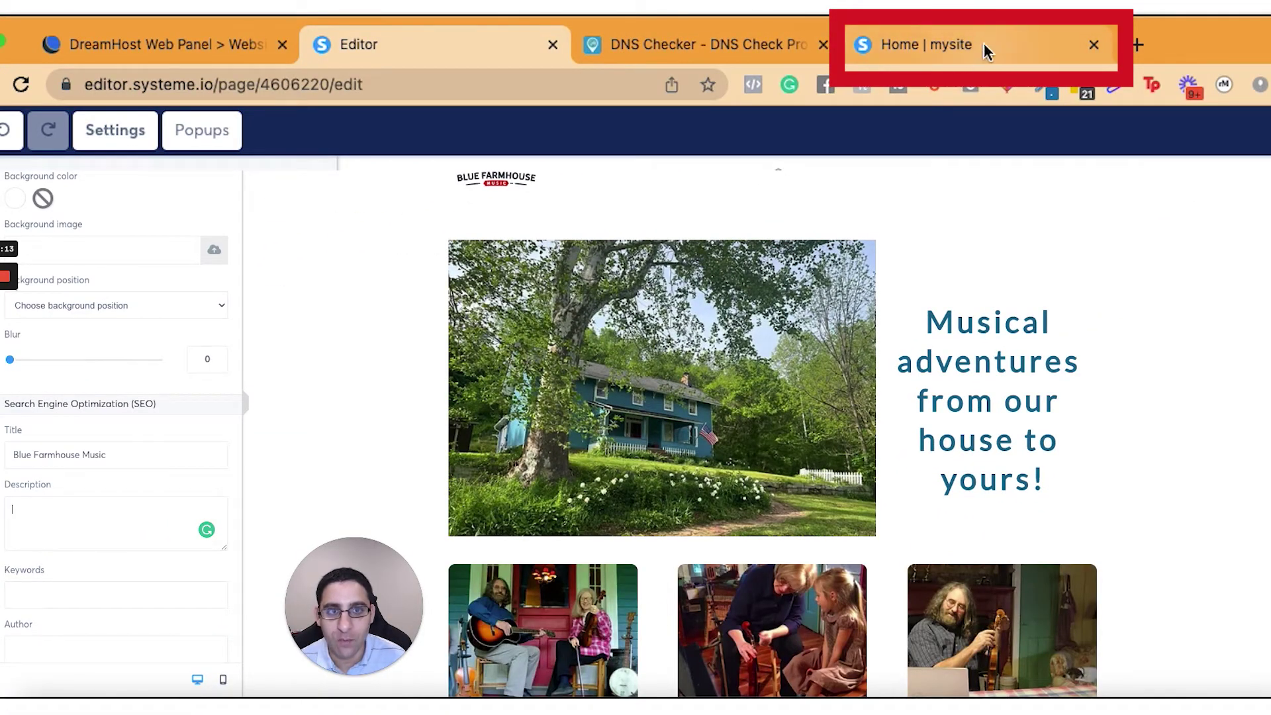
# Save the page settings, then reload bluefarmhousemusic.com to confirm its tab reads 'Blue Farmhouse Music'.
pyautogui.click(1234, 87)
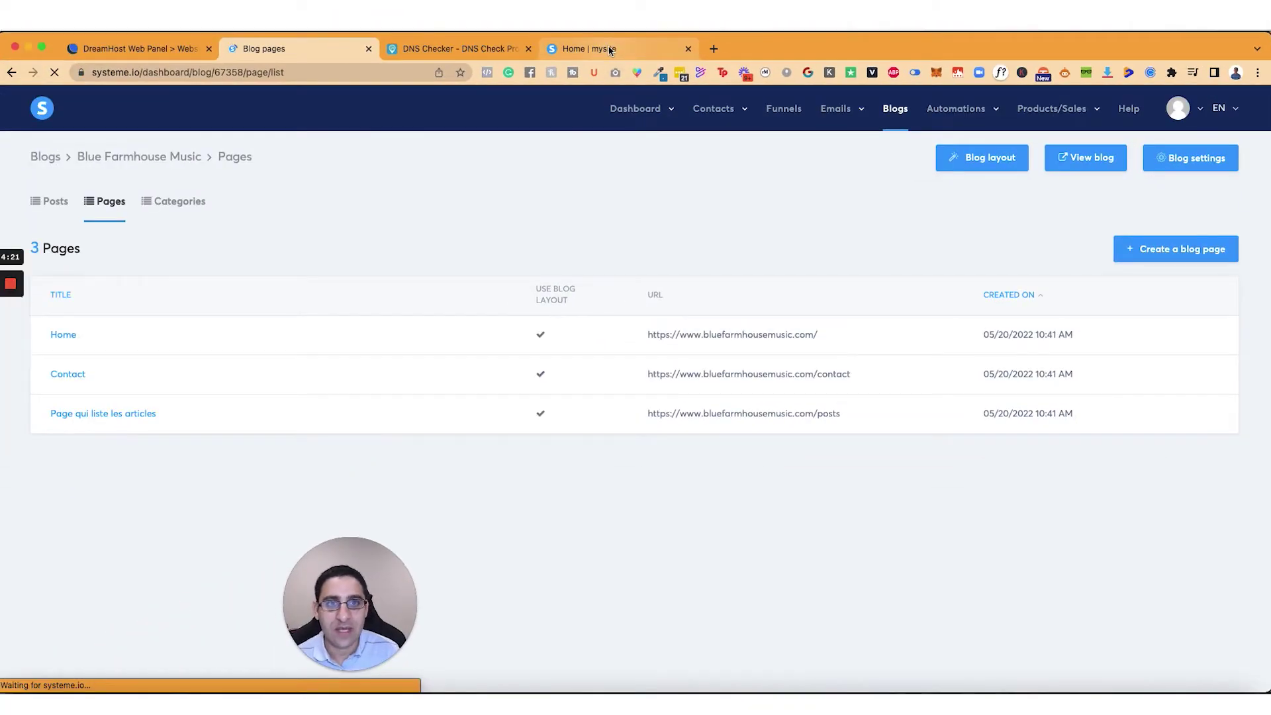
pyautogui.click(610, 51)
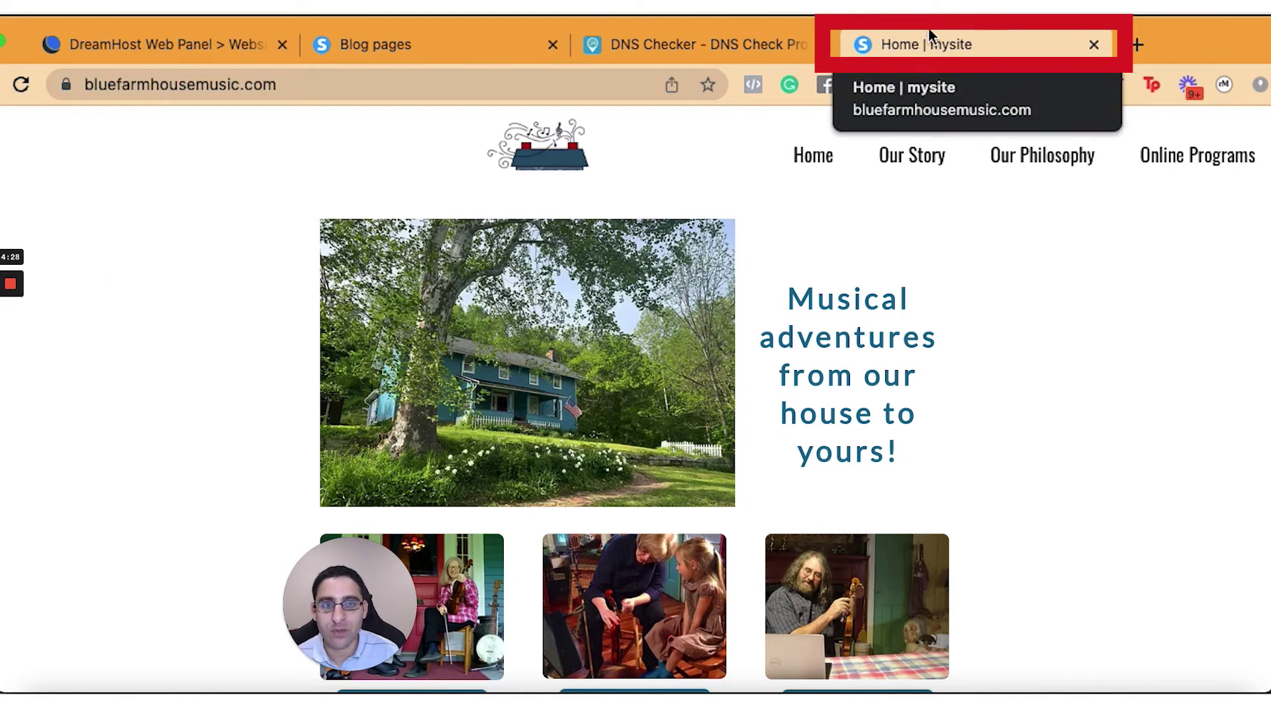
pyautogui.click(22, 85)
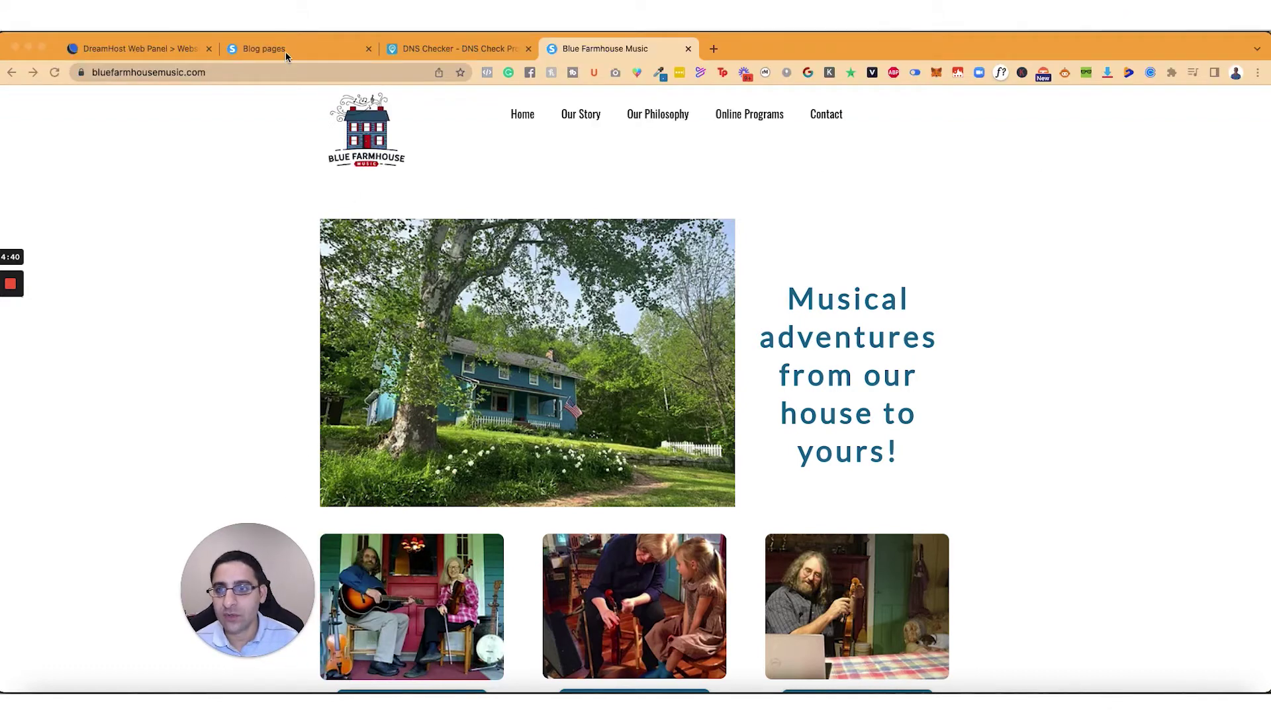
pyautogui.click(284, 52)
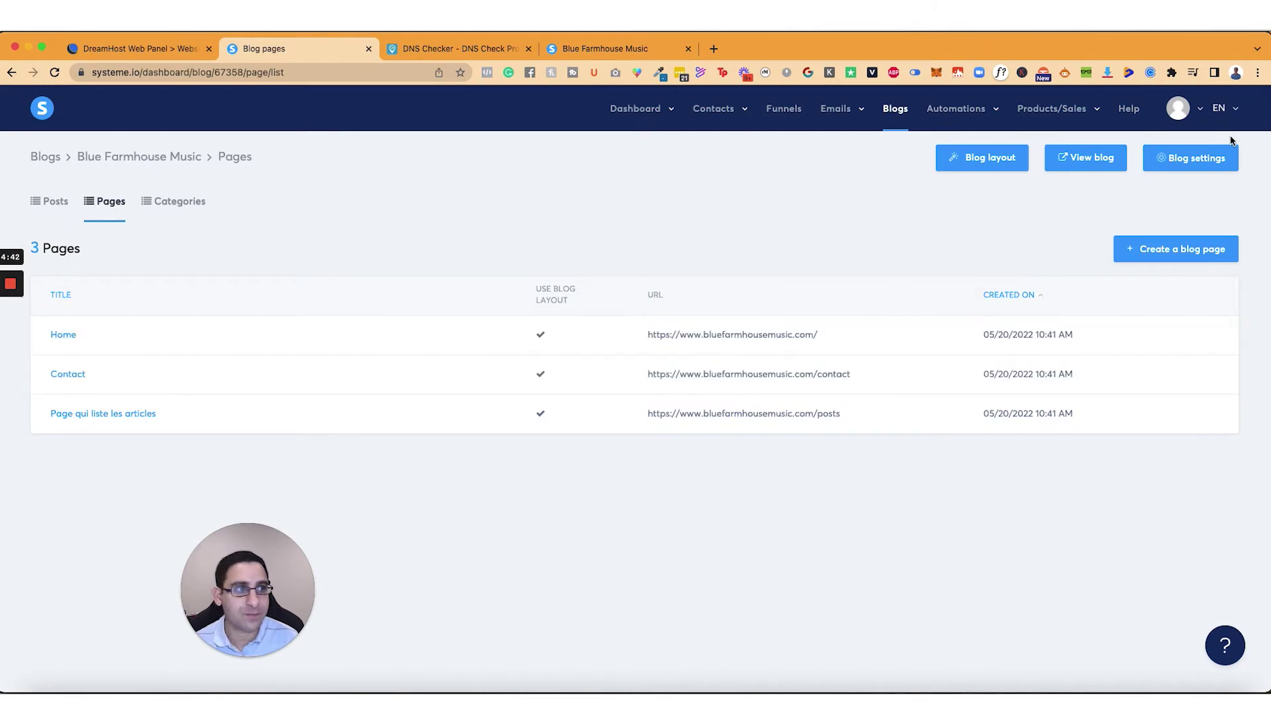
pyautogui.click(1195, 110)
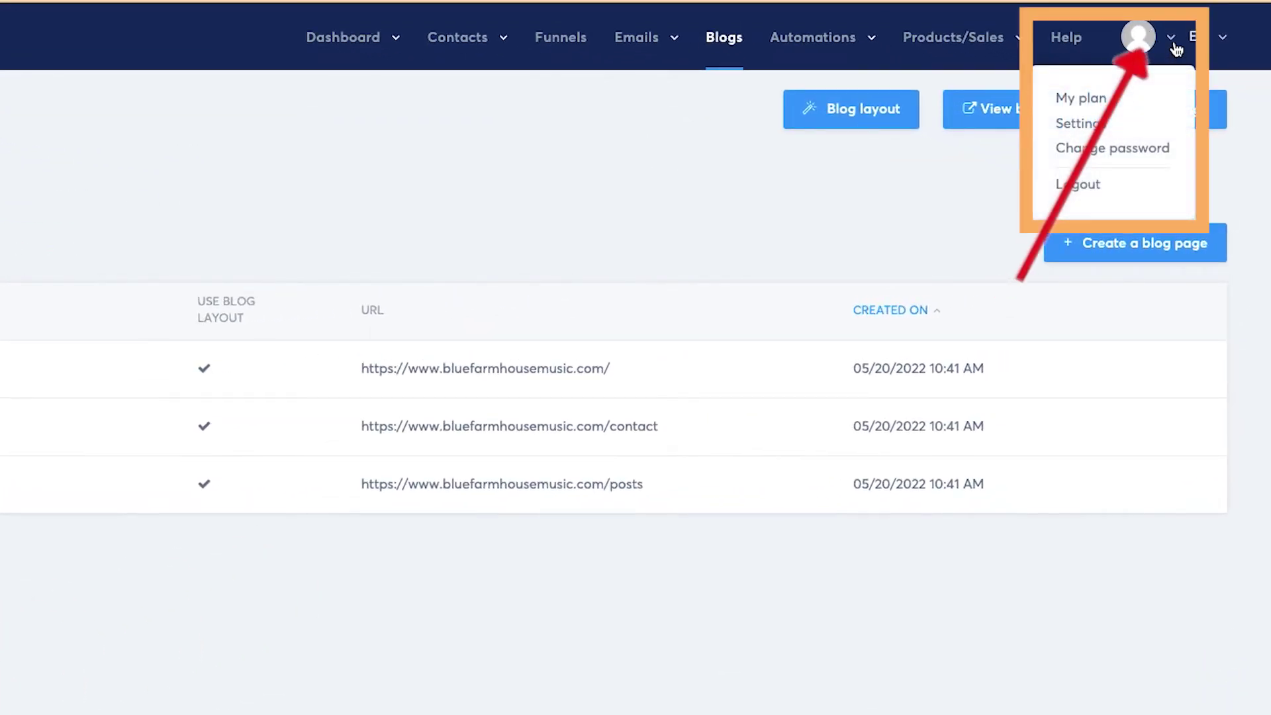
# Open Settings from the profile avatar menu at the top right.
pyautogui.click(1176, 50)
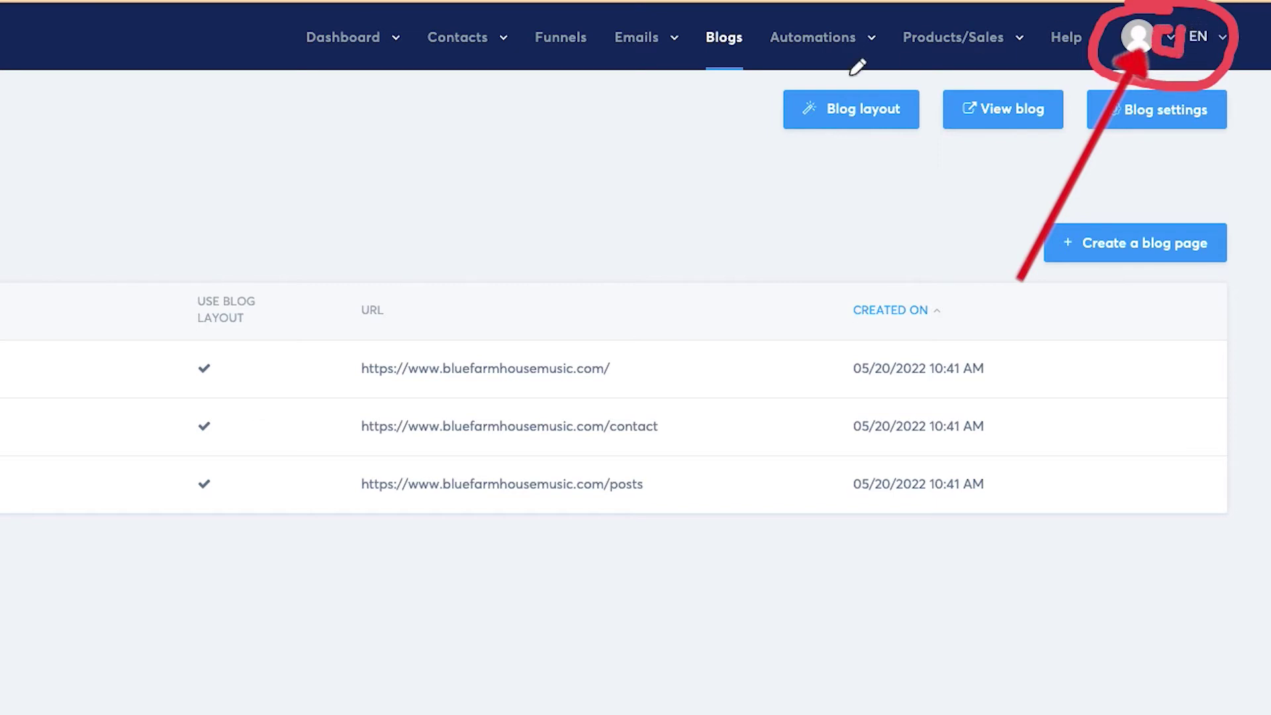
pyautogui.click(1170, 38)
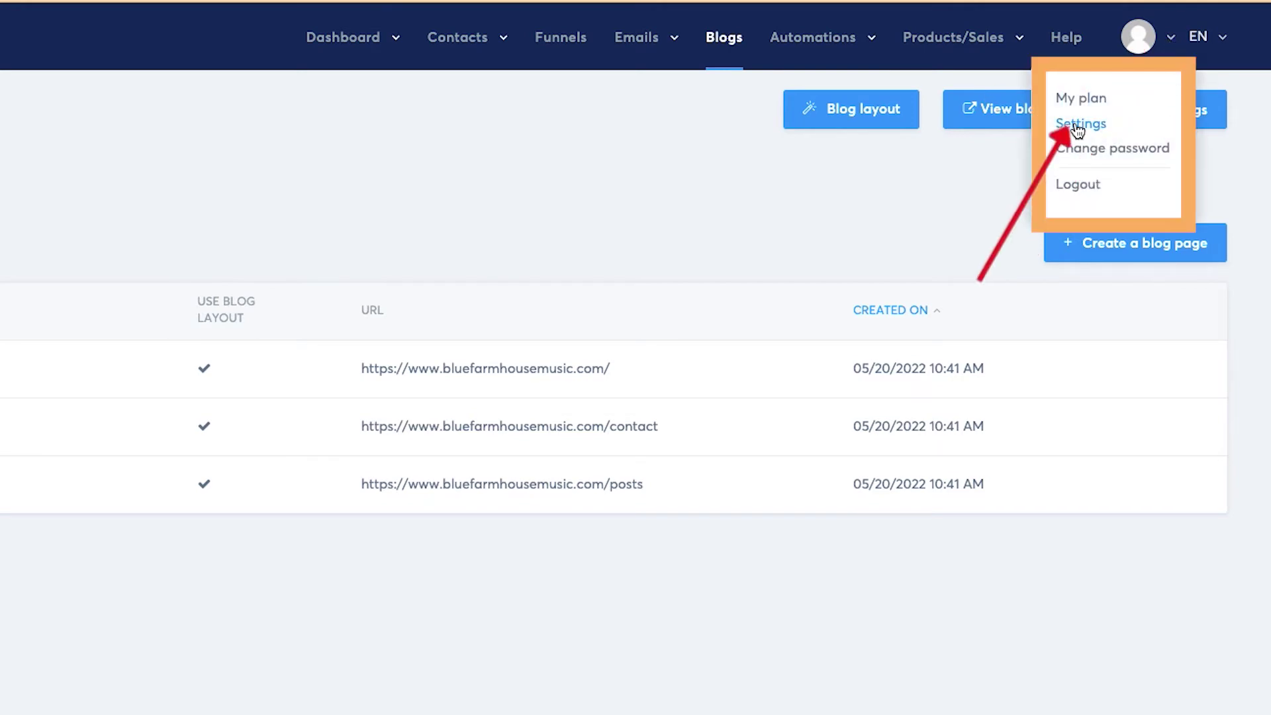
pyautogui.click(1078, 130)
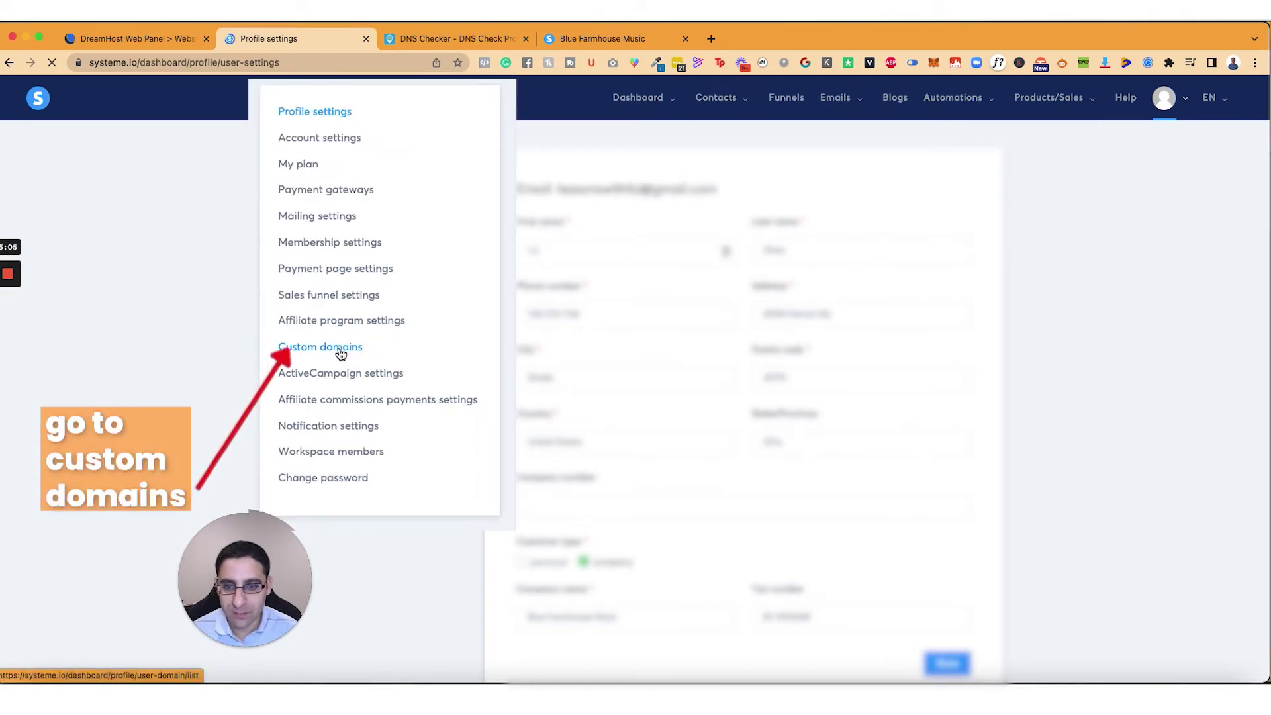
pyautogui.click(336, 373)
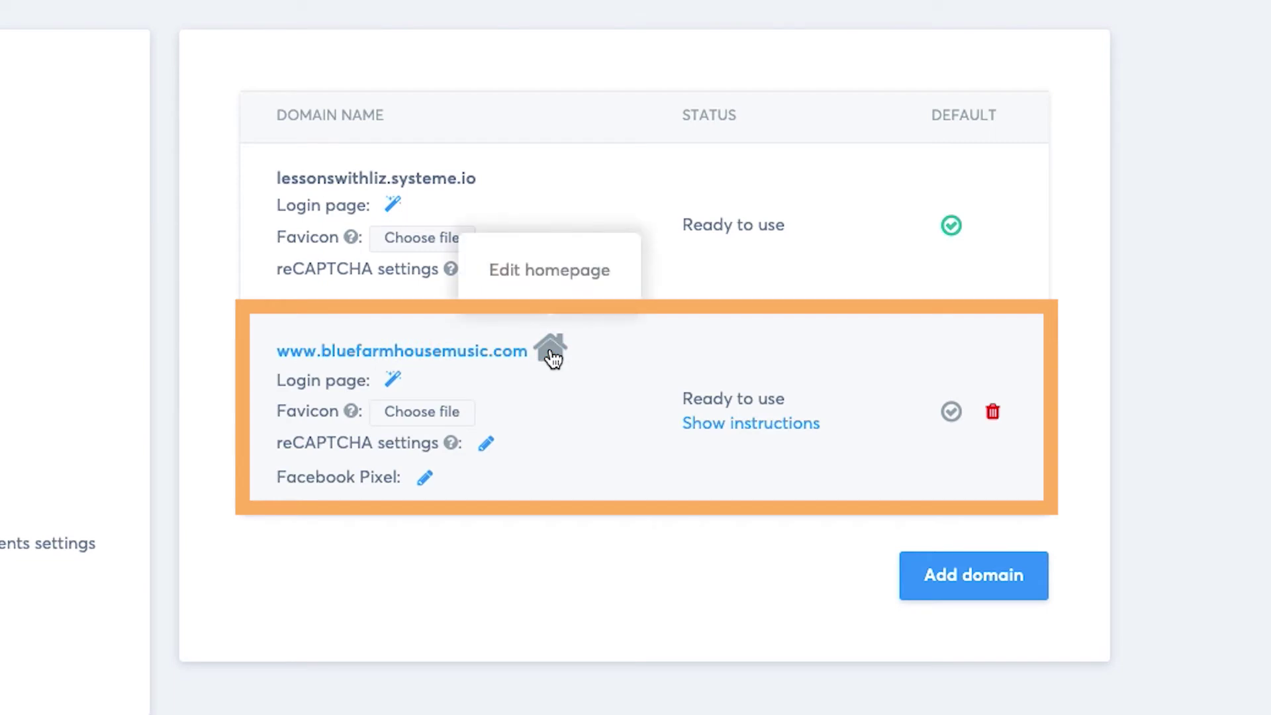
pyautogui.moveTo(351, 411)
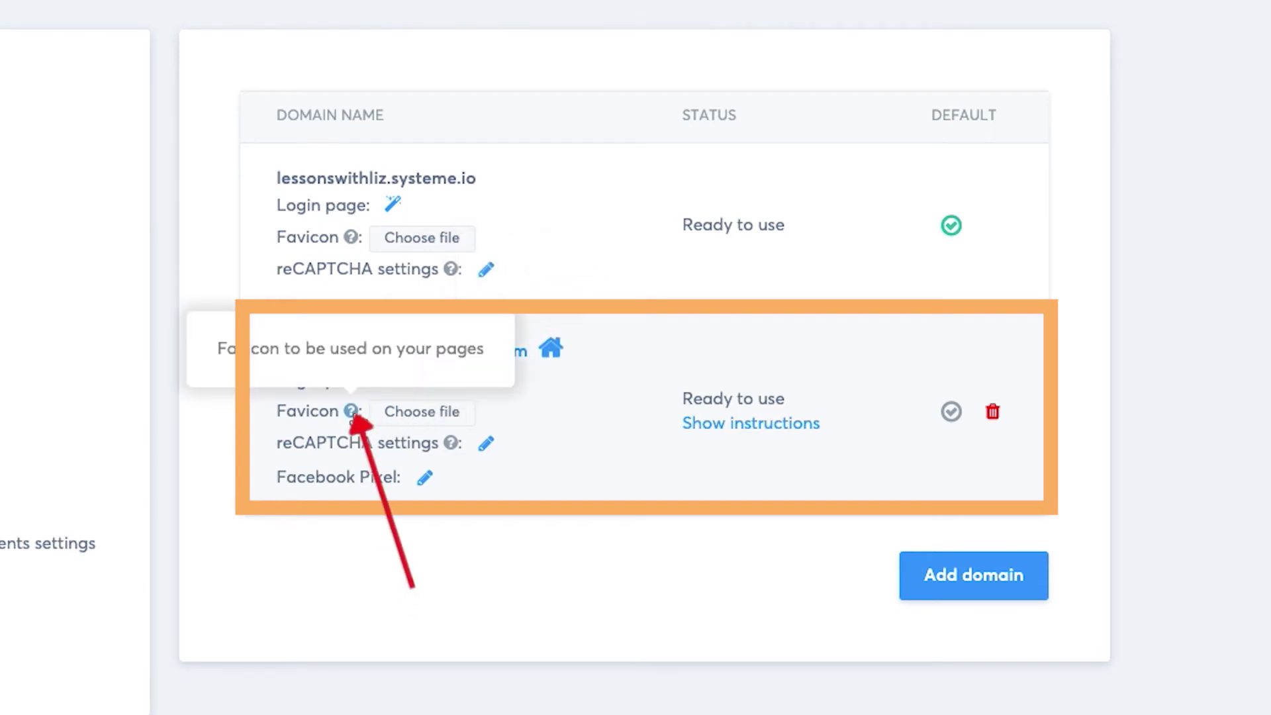
pyautogui.click(435, 413)
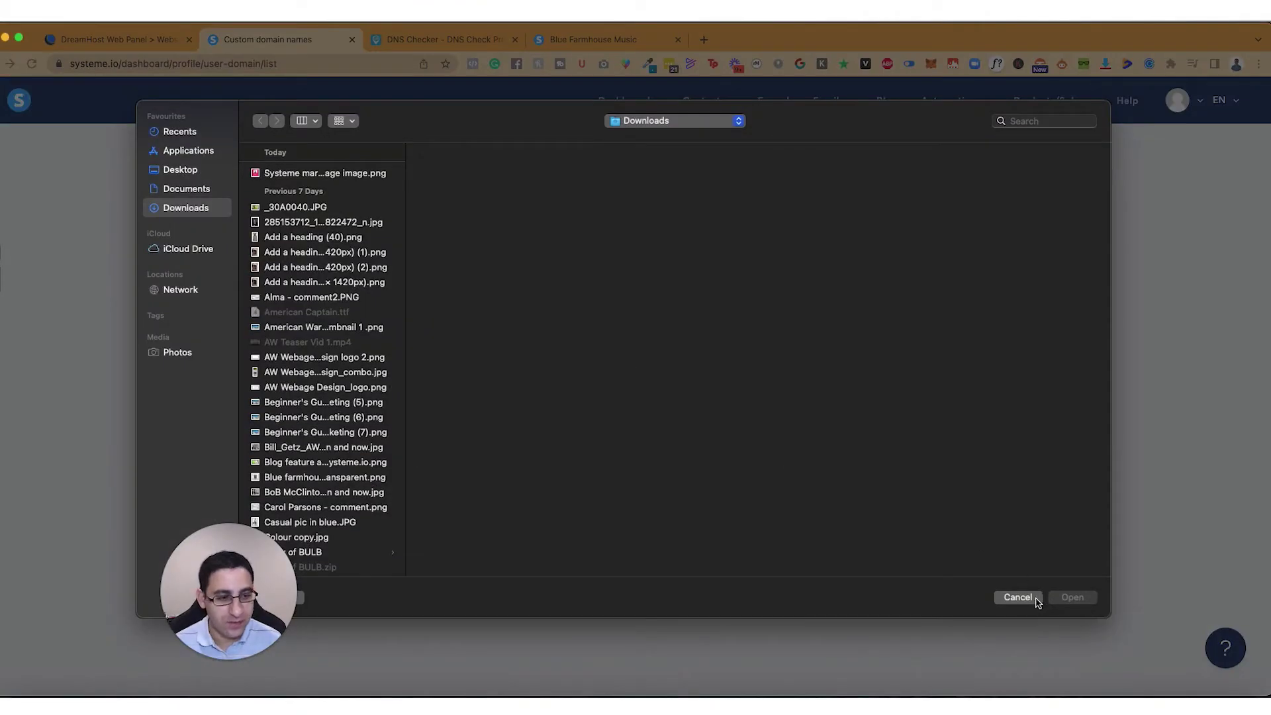
pyautogui.click(1018, 597)
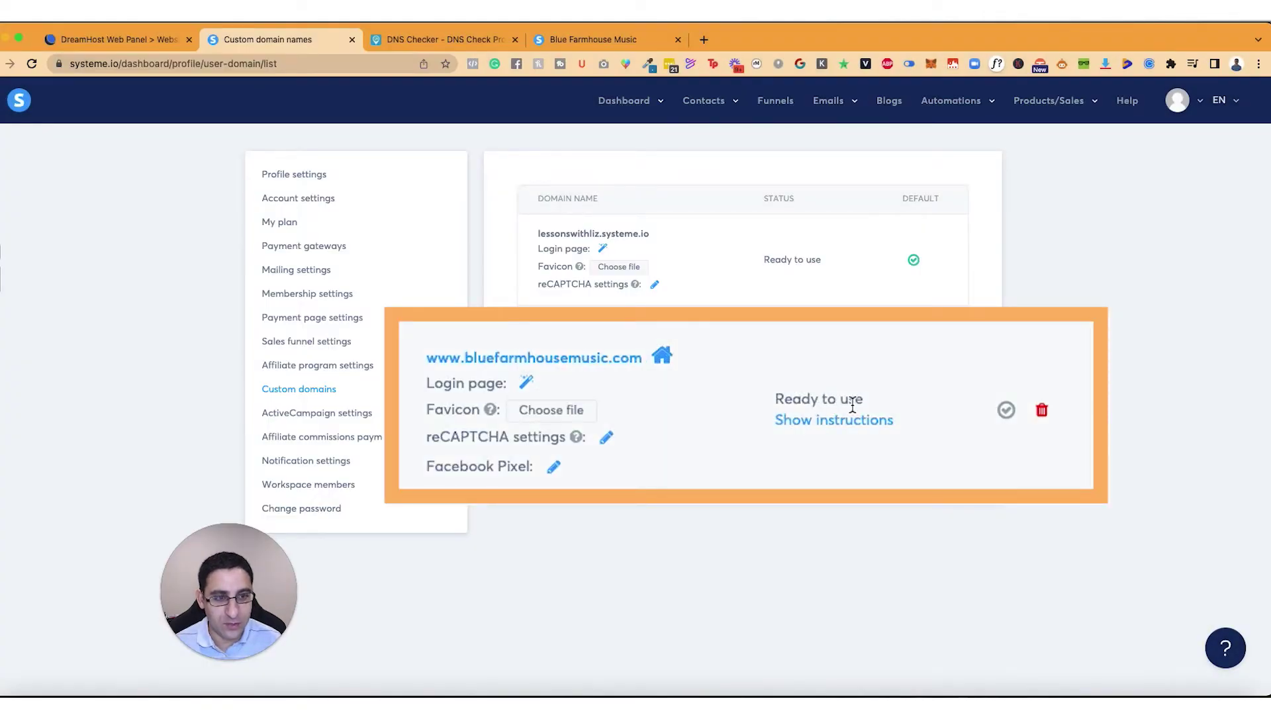
pyautogui.click(1008, 411)
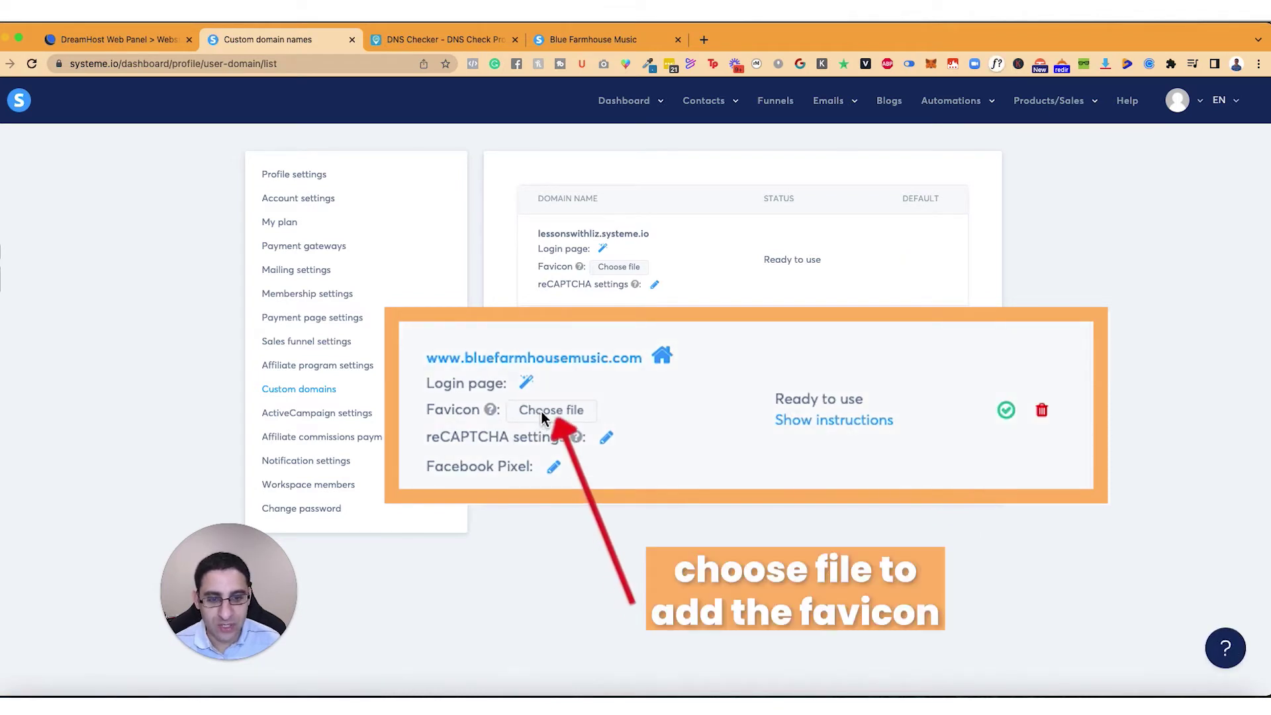
pyautogui.click(617, 370)
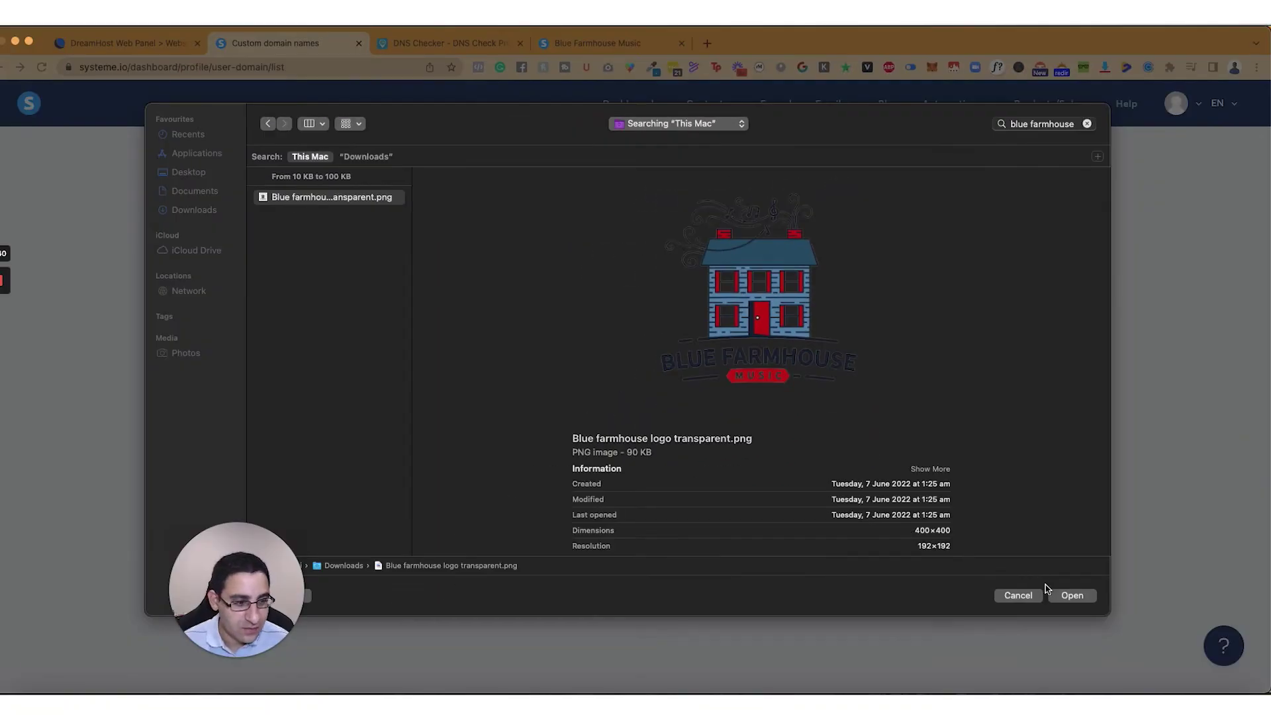
pyautogui.click(1073, 596)
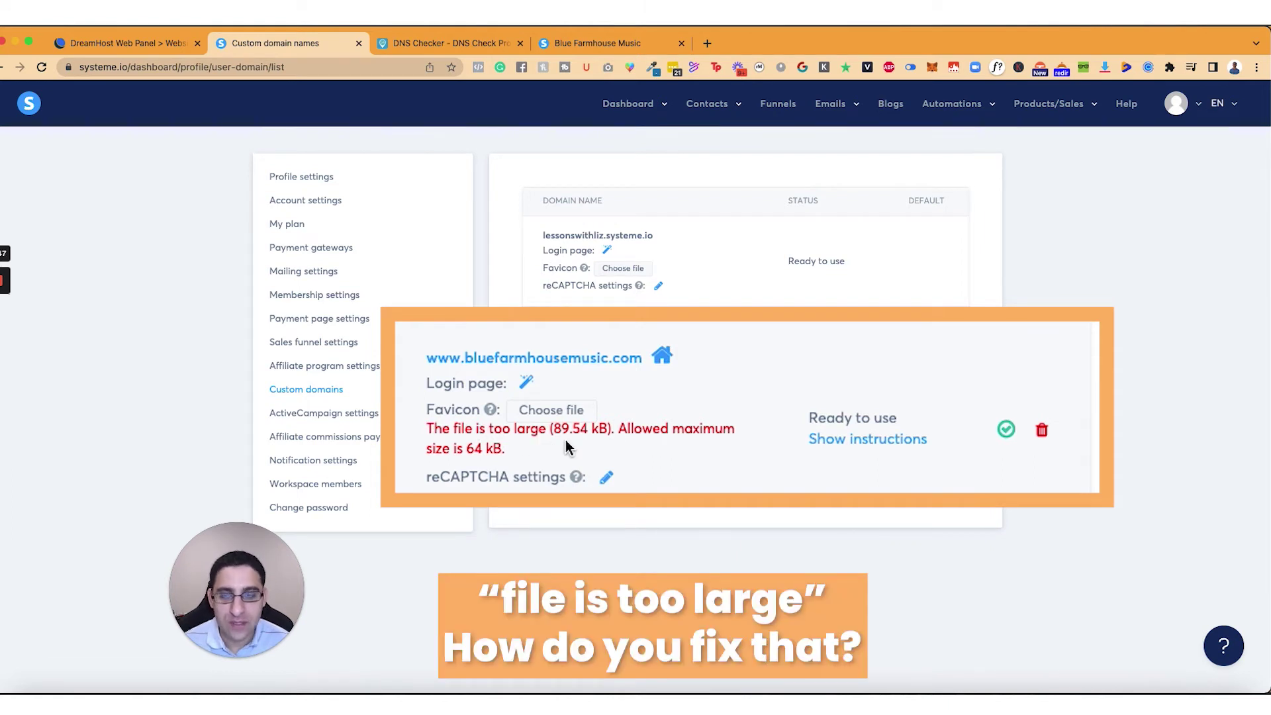
# Go to favicon.io's image-to-favicon converter in a new tab.
pyautogui.click(708, 43)
pyautogui.write('favicon')
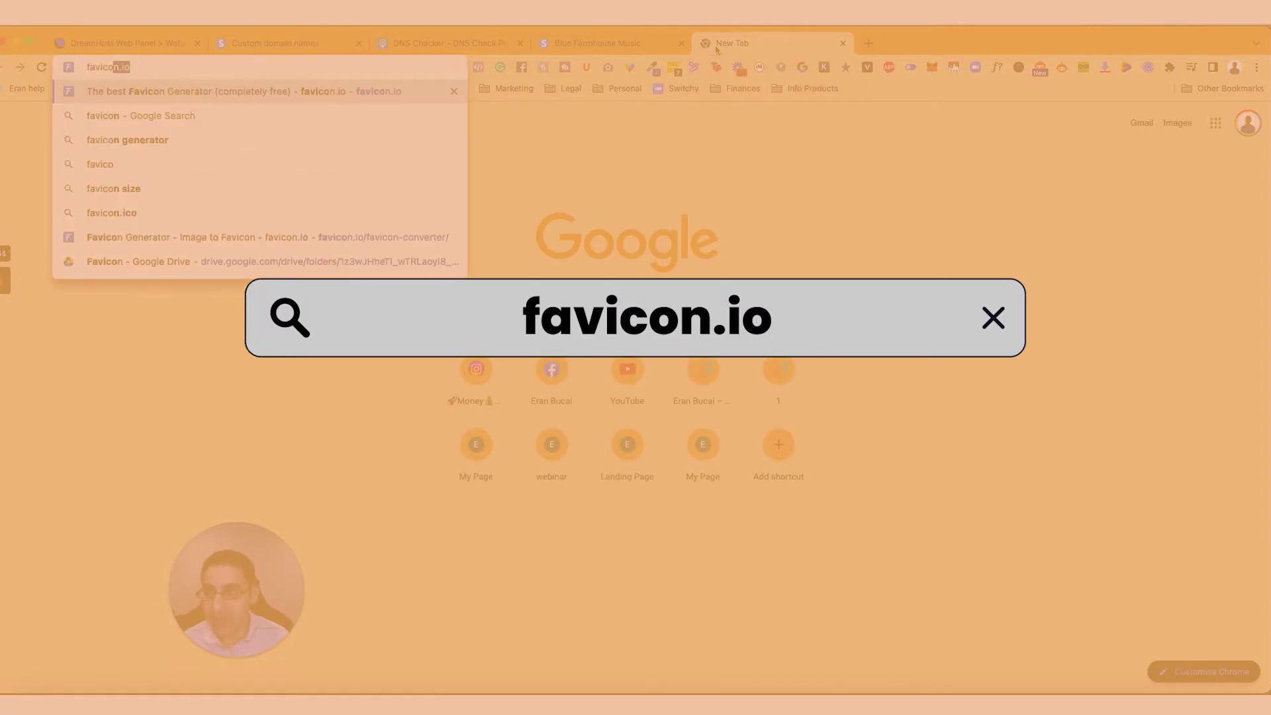
pyautogui.press('Return')
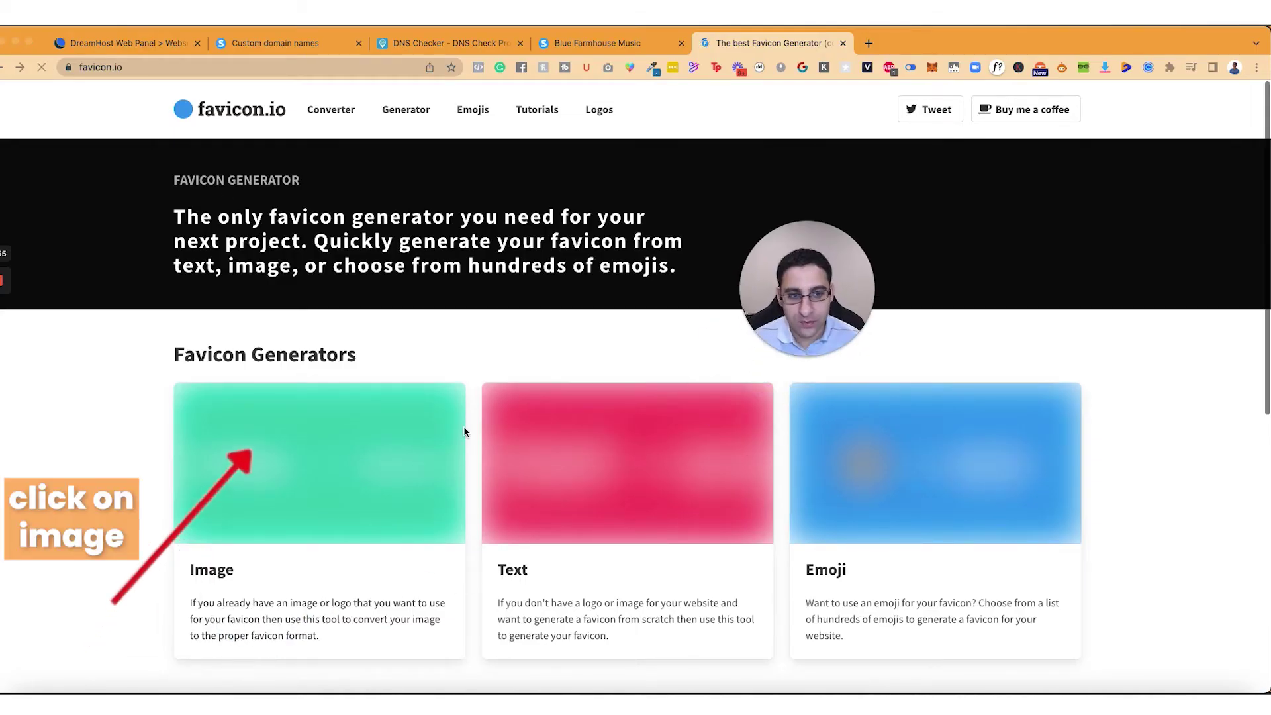
pyautogui.click(322, 479)
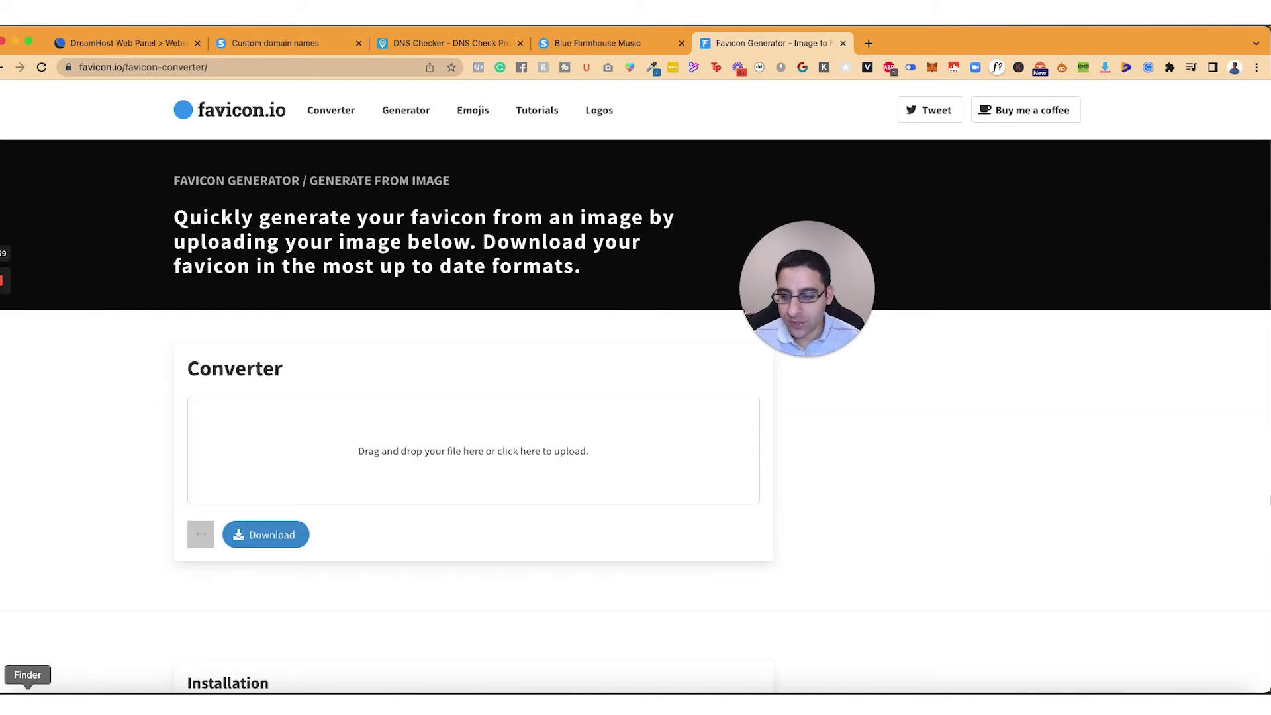
# Upload 'Blue farmhouse logo transparent.png' from Downloads into the favicon converter.
pyautogui.press('super+Tab')
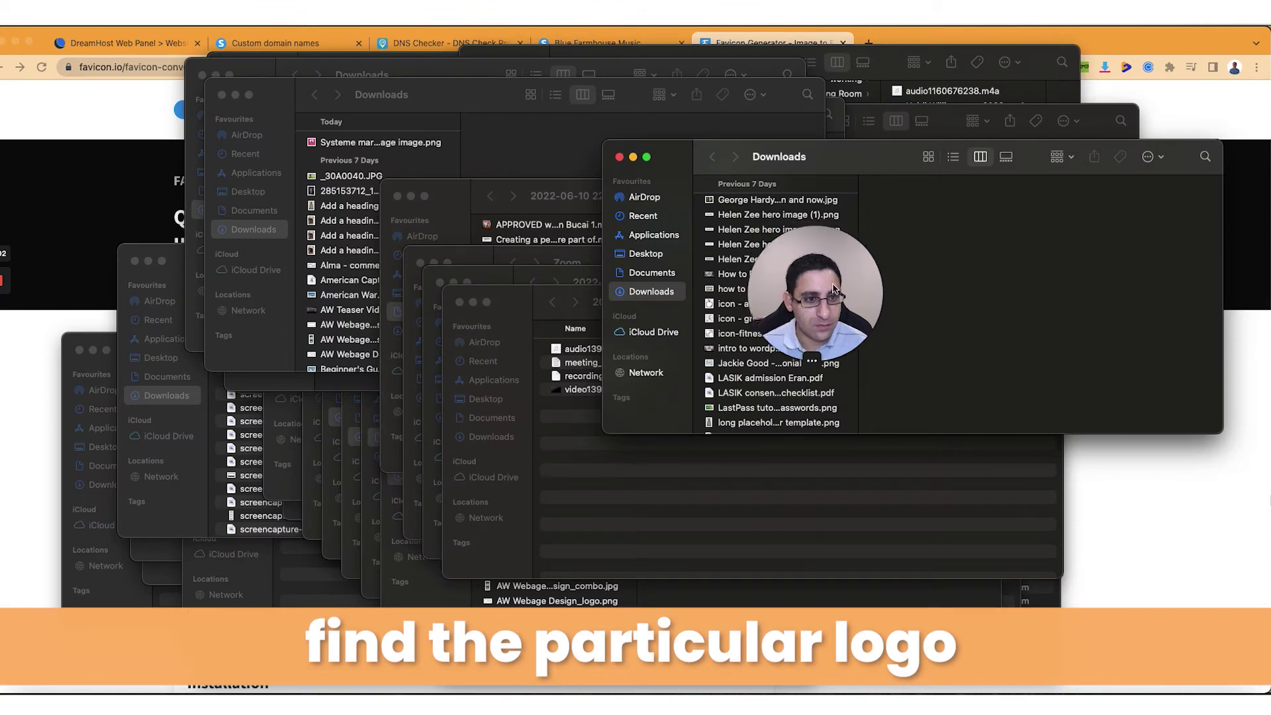
pyautogui.click(1205, 156)
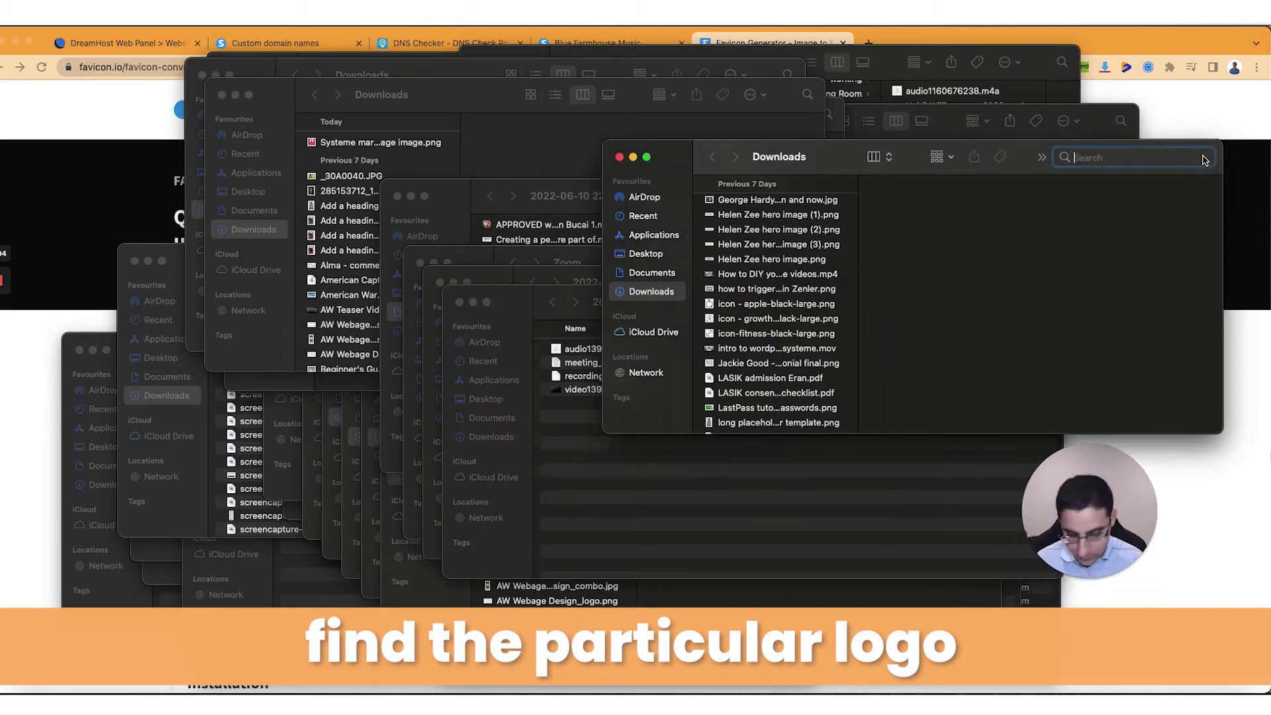
pyautogui.write('blue fa')
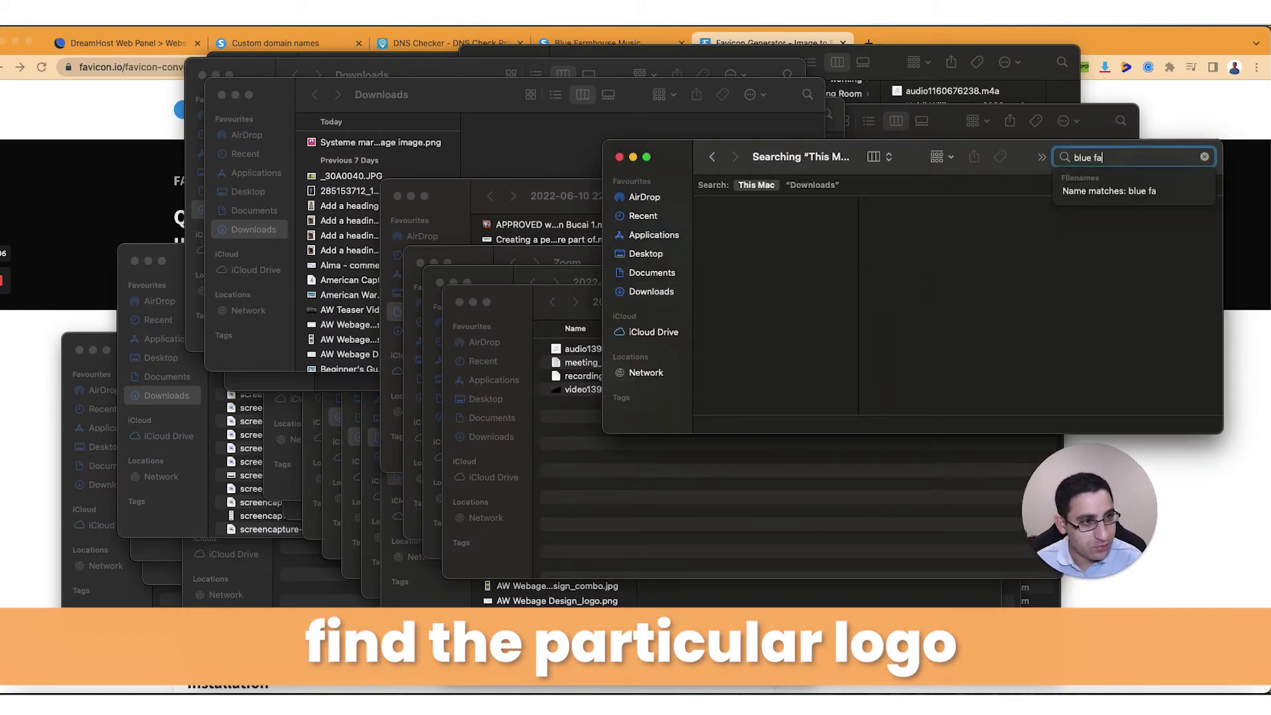
pyautogui.write('rmh')
pyautogui.click(763, 308)
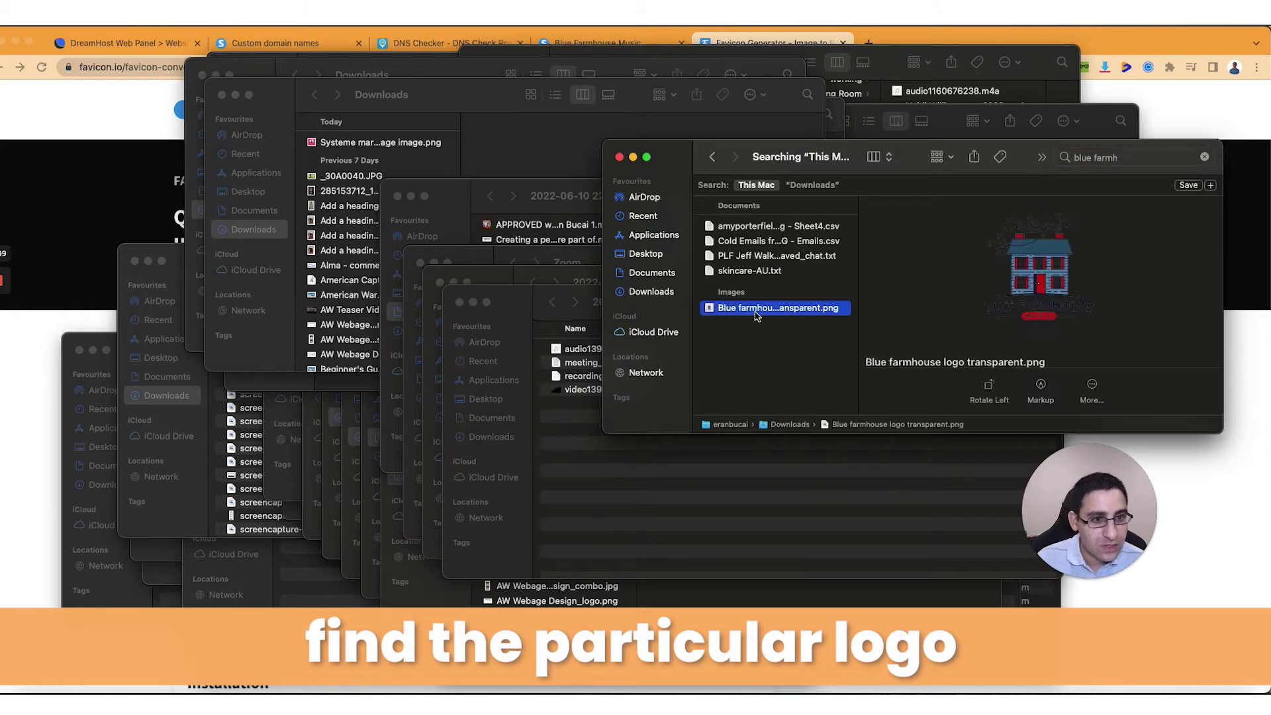
pyautogui.moveTo(763, 316); pyautogui.dragTo(420, 455)
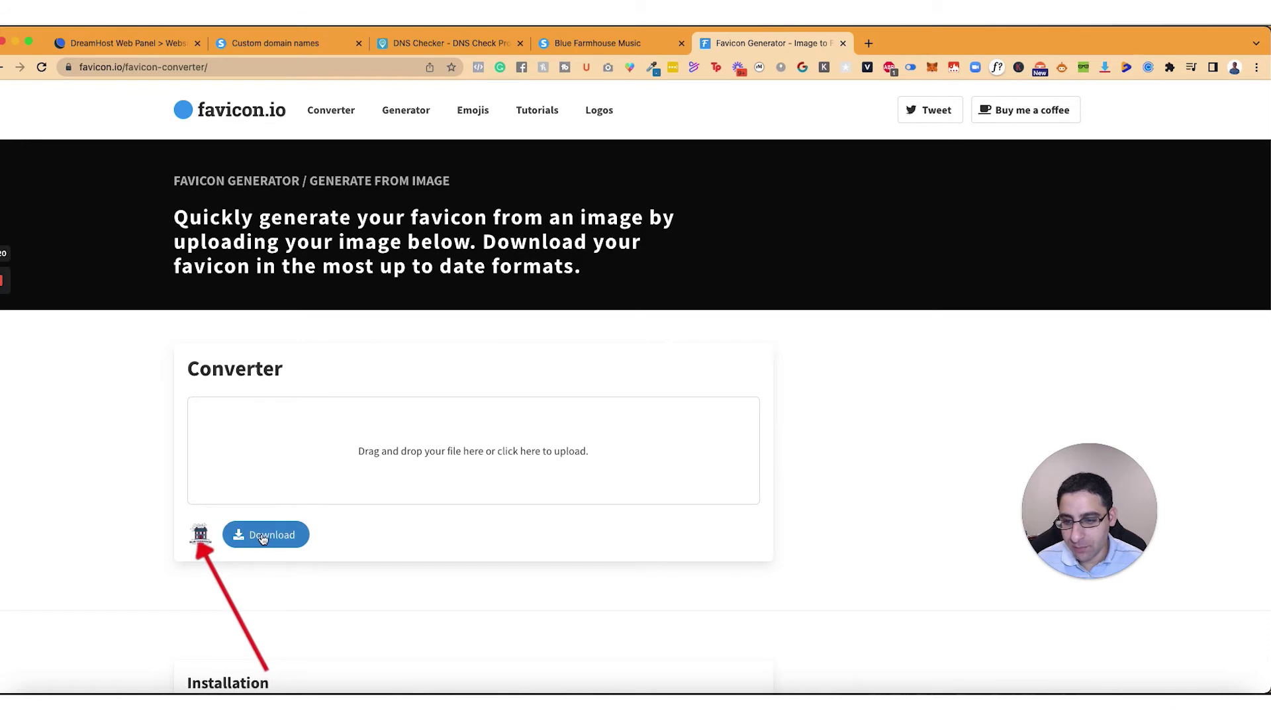
# Download the generated favicon package as favicon_io (8).zip and unzip it.
pyautogui.click(266, 538)
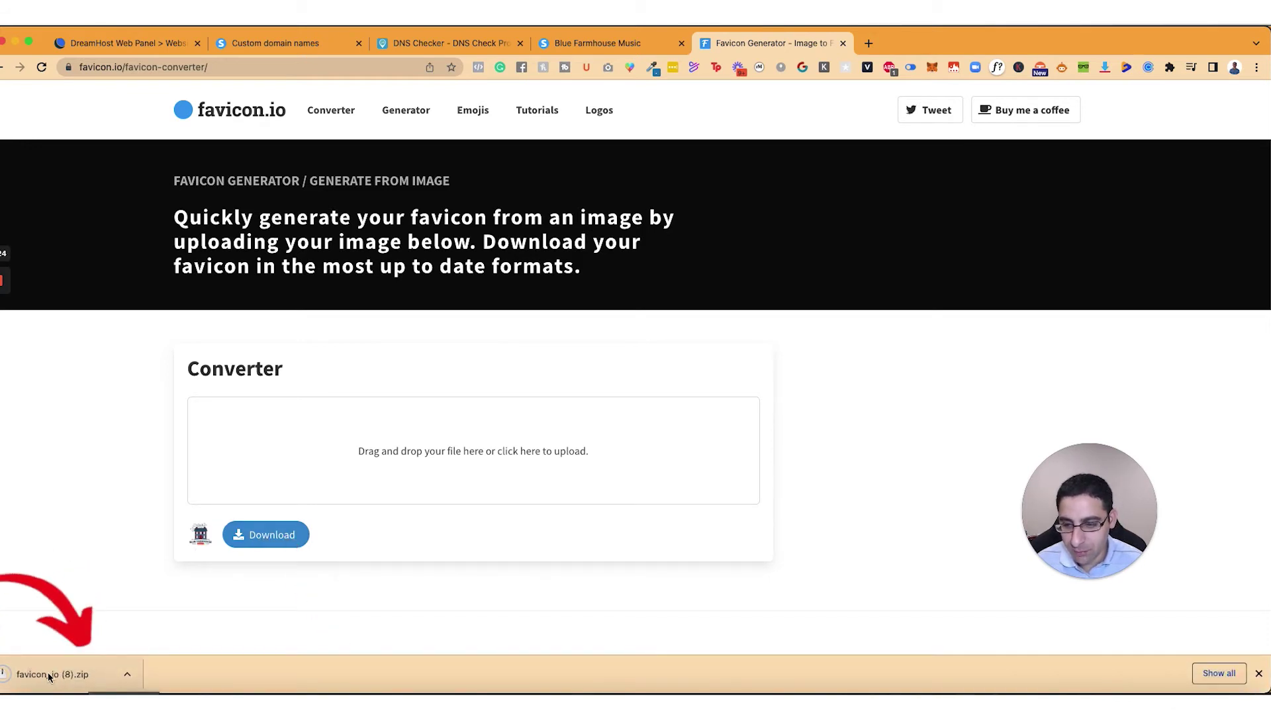
pyautogui.click(48, 673)
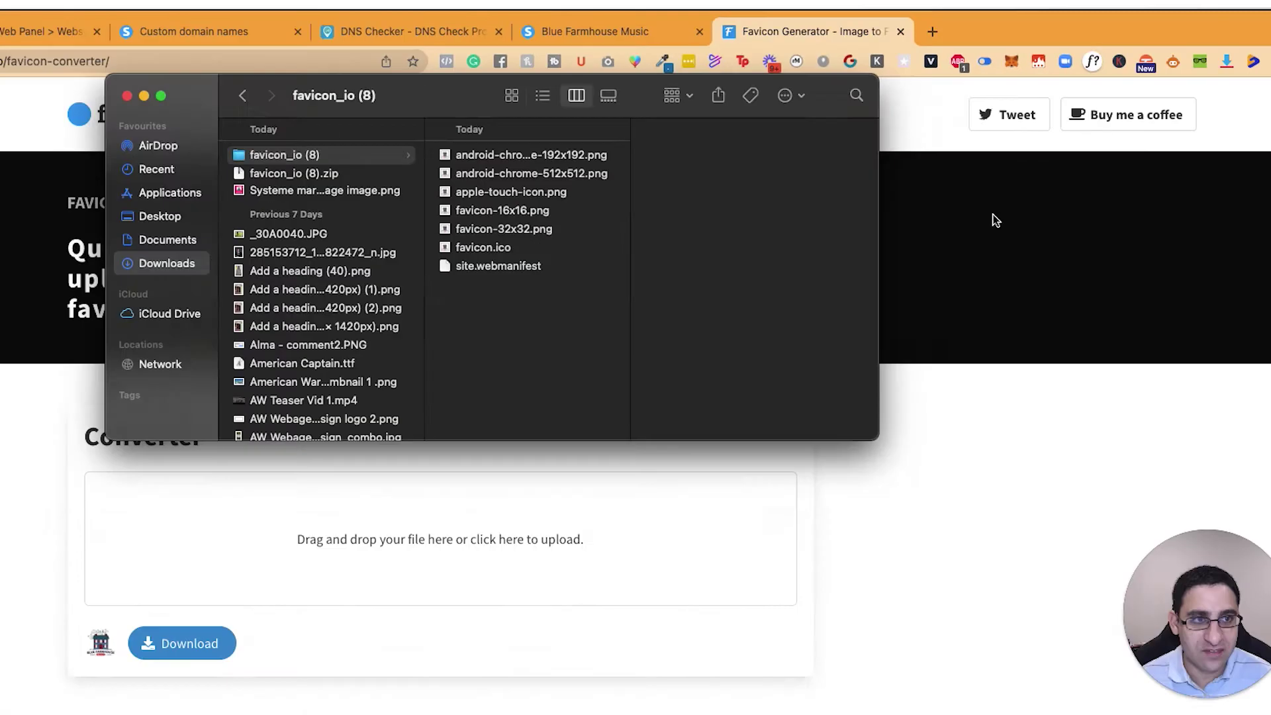
pyautogui.click(993, 214)
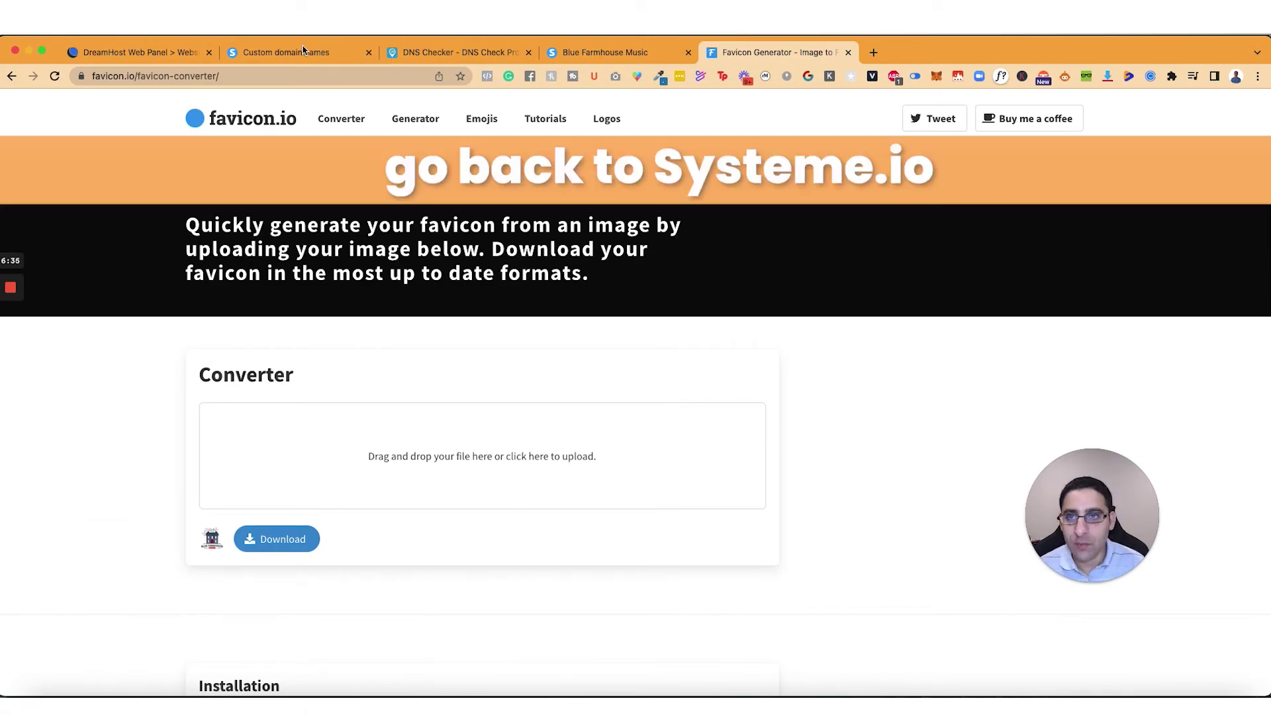
pyautogui.click(599, 53)
pyautogui.click(293, 56)
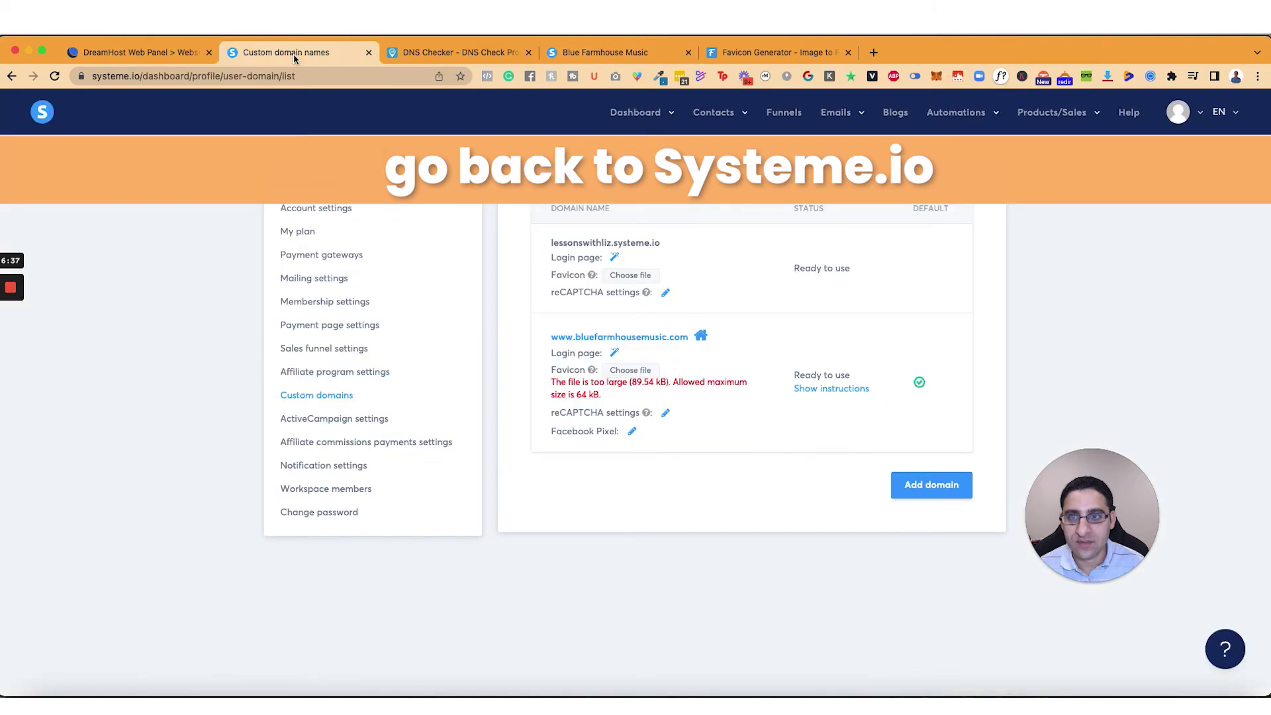
pyautogui.click(630, 370)
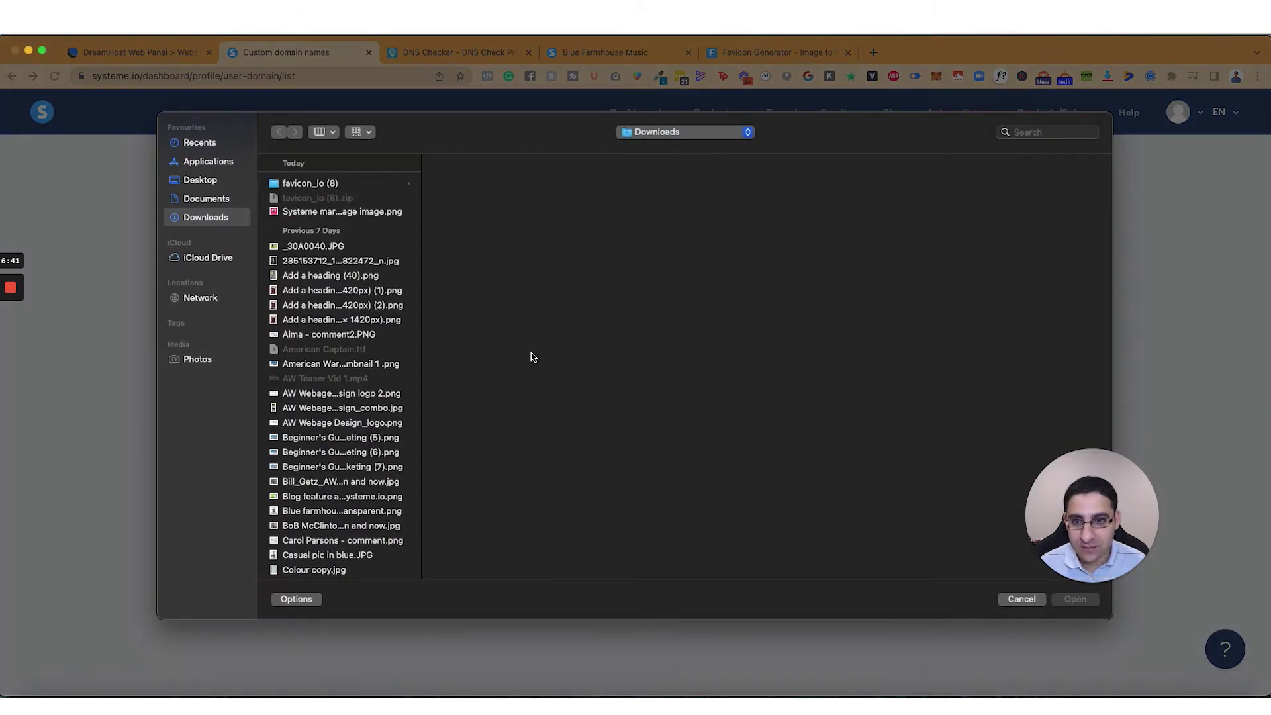
pyautogui.click(351, 185)
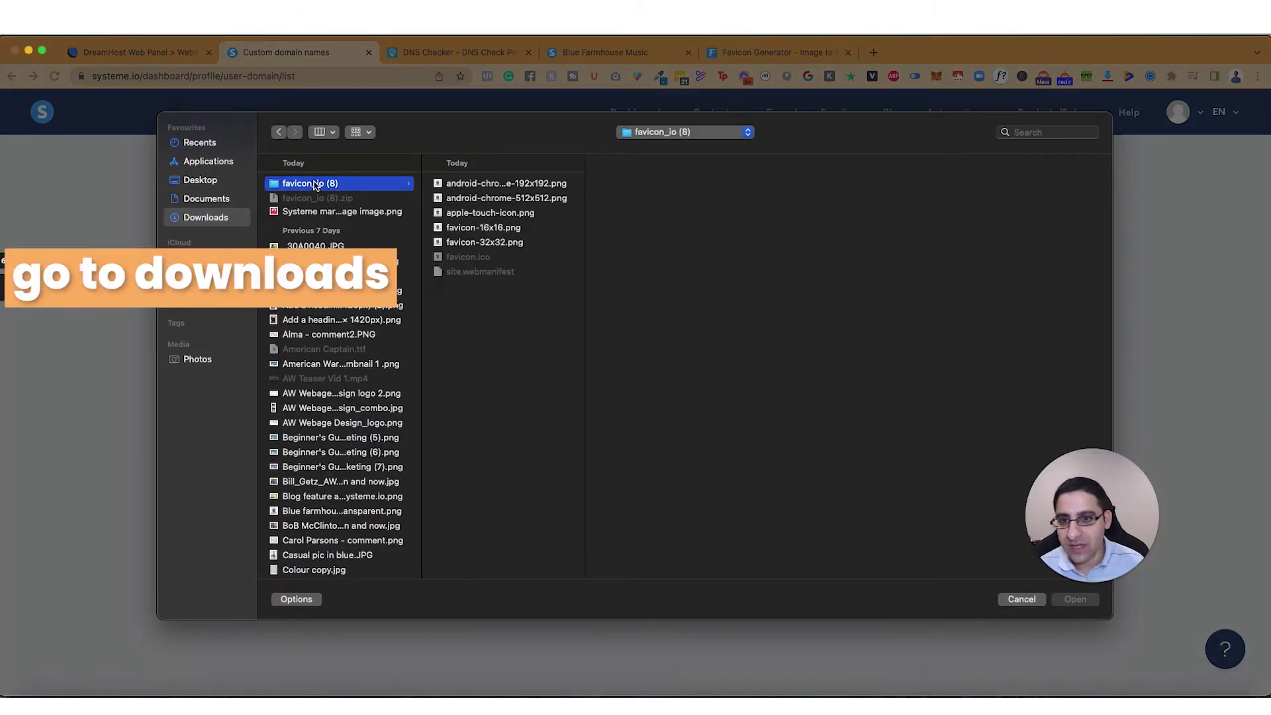
pyautogui.click(490, 242)
pyautogui.moveTo(1113, 535); pyautogui.dragTo(1218, 382)
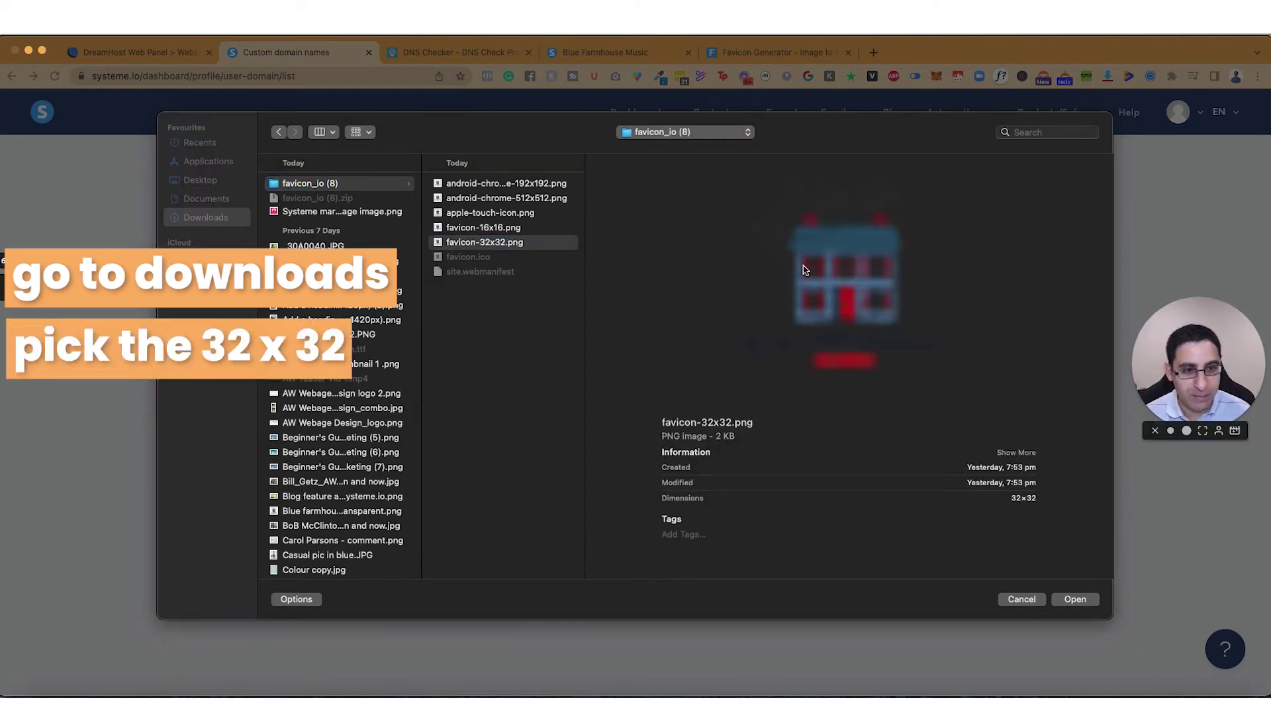
pyautogui.click(1072, 600)
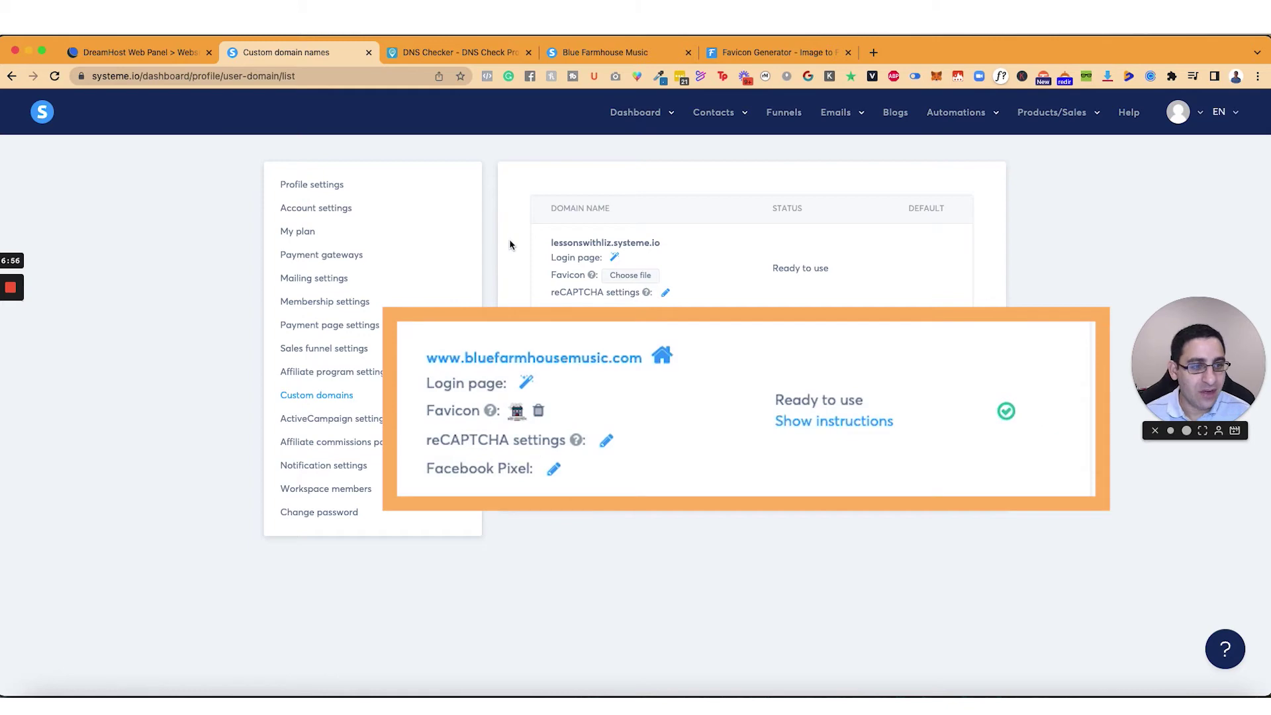
# Reload the live bluefarmhousemusic.com tab to confirm the farmhouse favicon, then return to Custom domains.
pyautogui.click(616, 57)
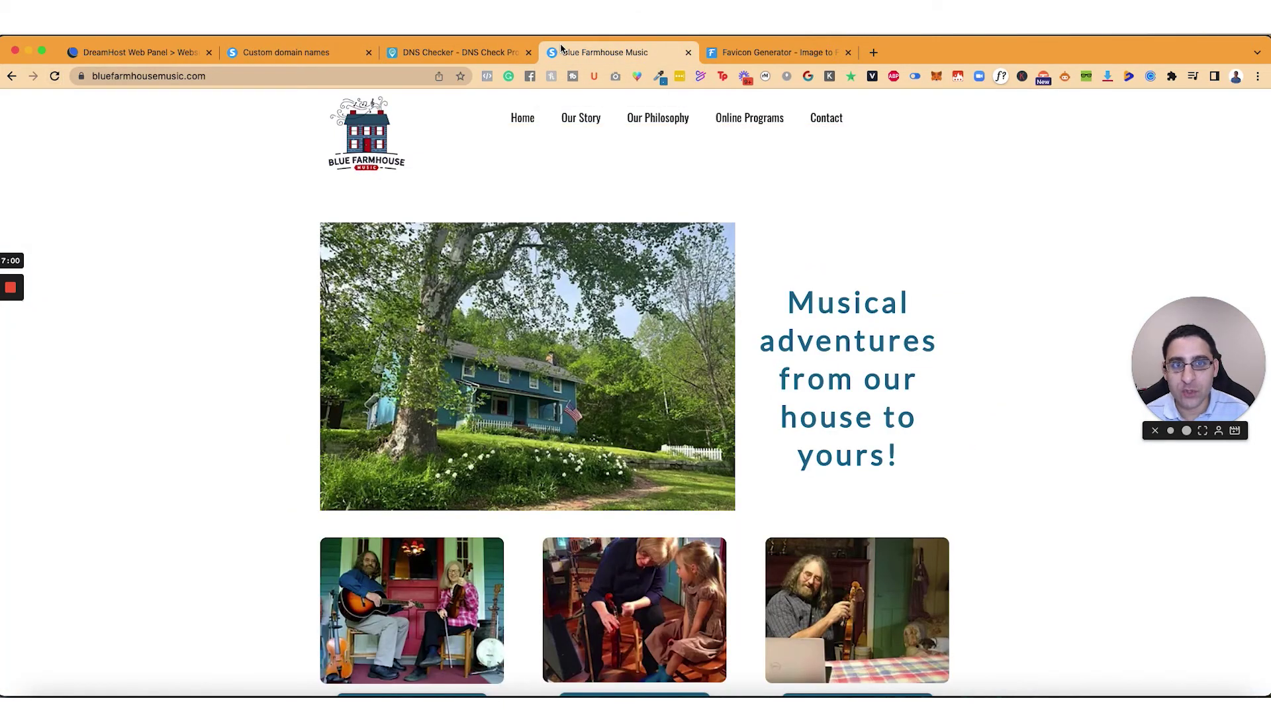
pyautogui.click(11, 400)
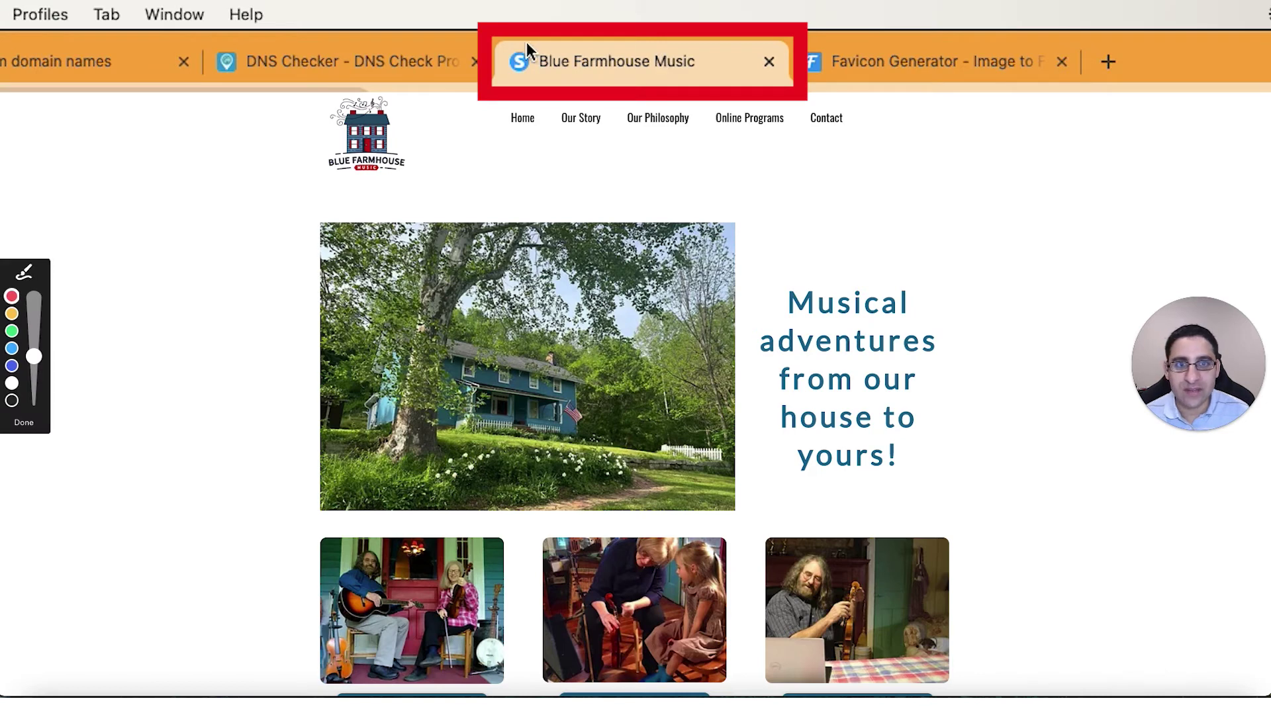
pyautogui.moveTo(496, 40)
pyautogui.mouseDown()
pyautogui.moveTo(539, 66)
pyautogui.moveTo(530, 38)
pyautogui.mouseUp()
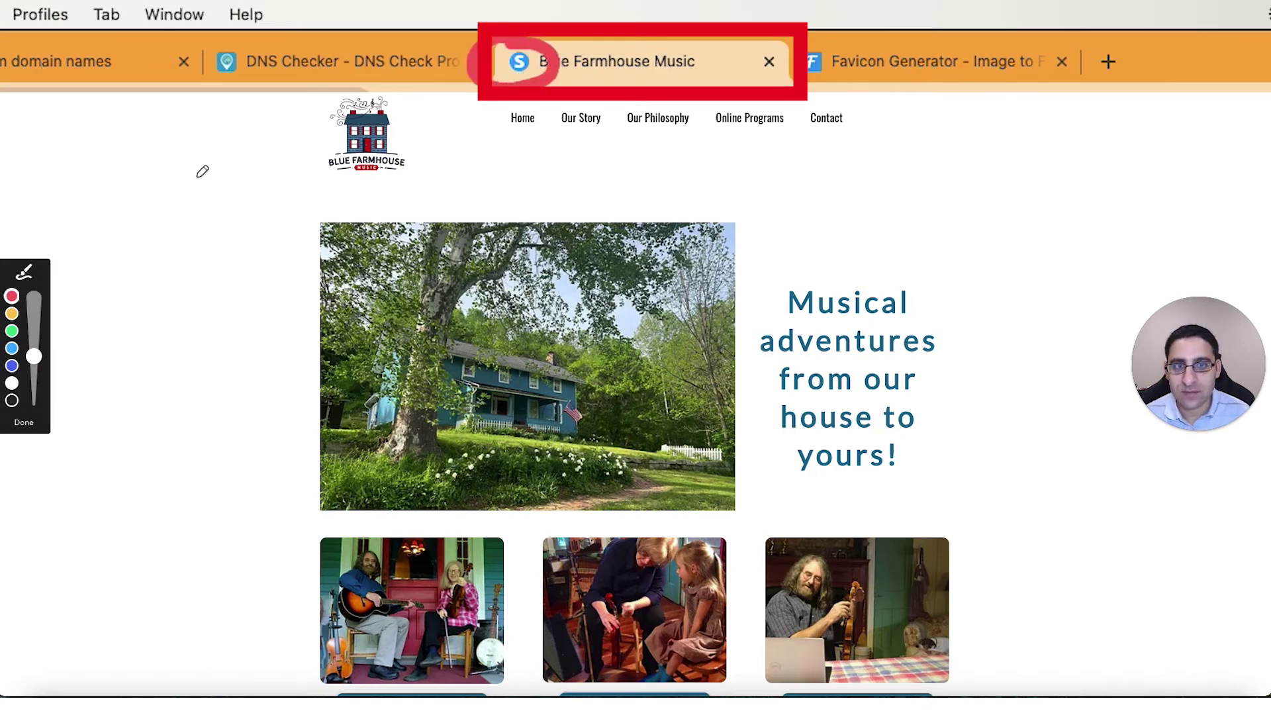
pyautogui.click(24, 422)
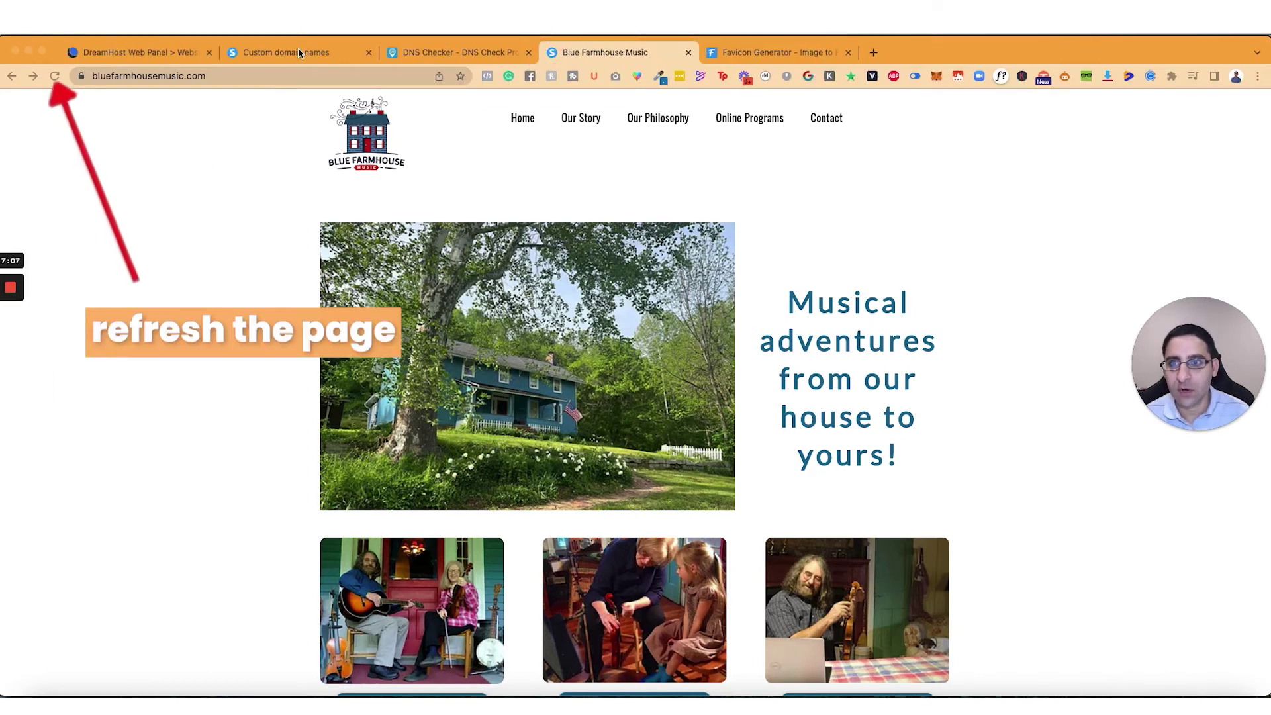
pyautogui.click(55, 76)
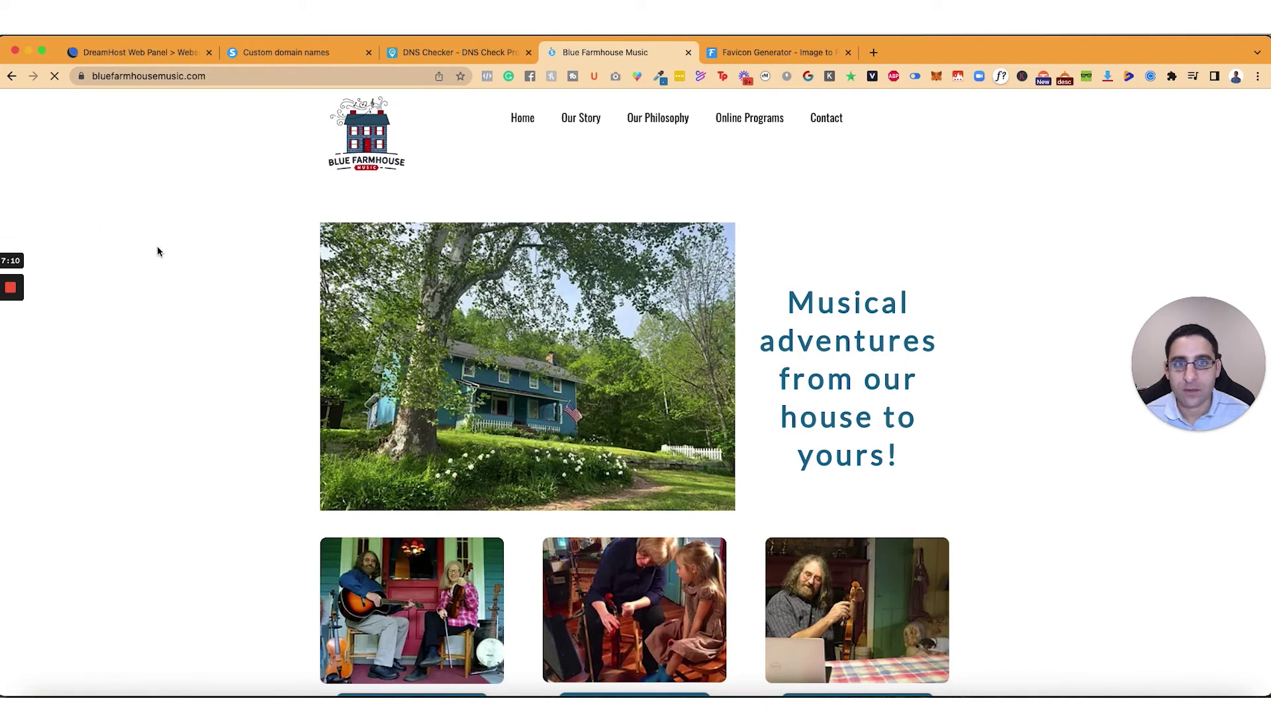
pyautogui.moveTo(2, 315)
pyautogui.click(14, 403)
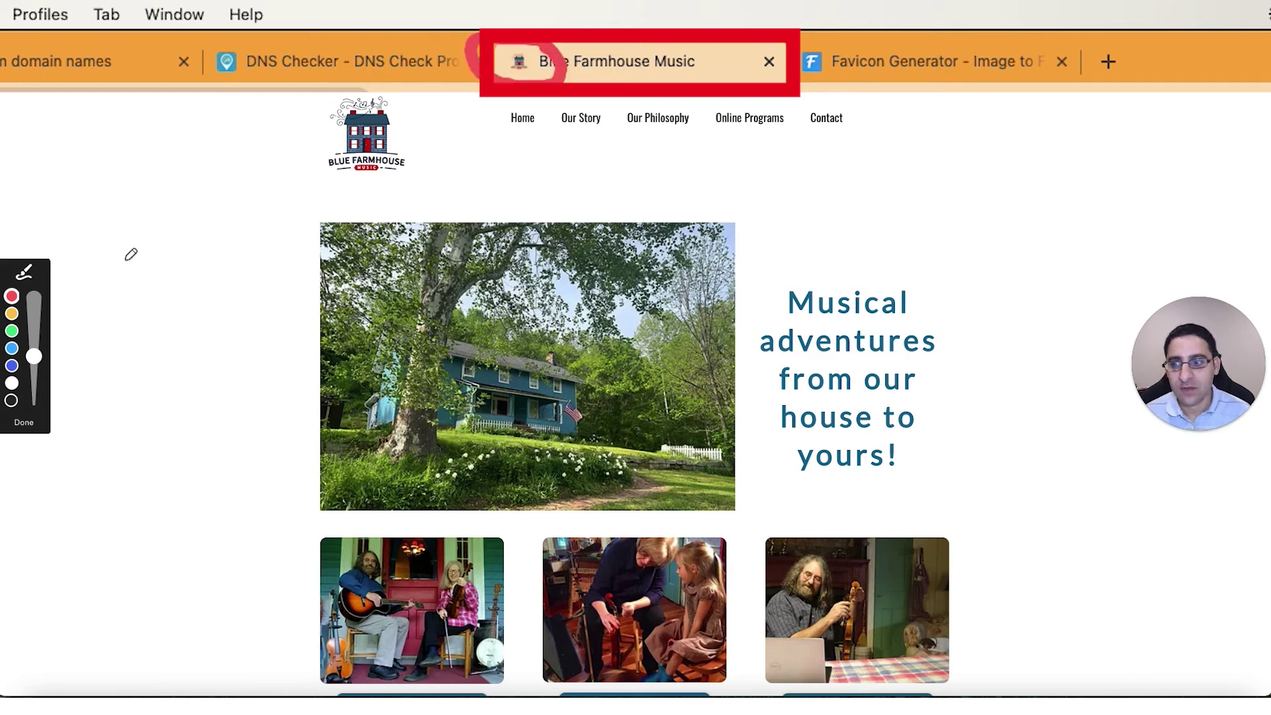
pyautogui.press('Escape')
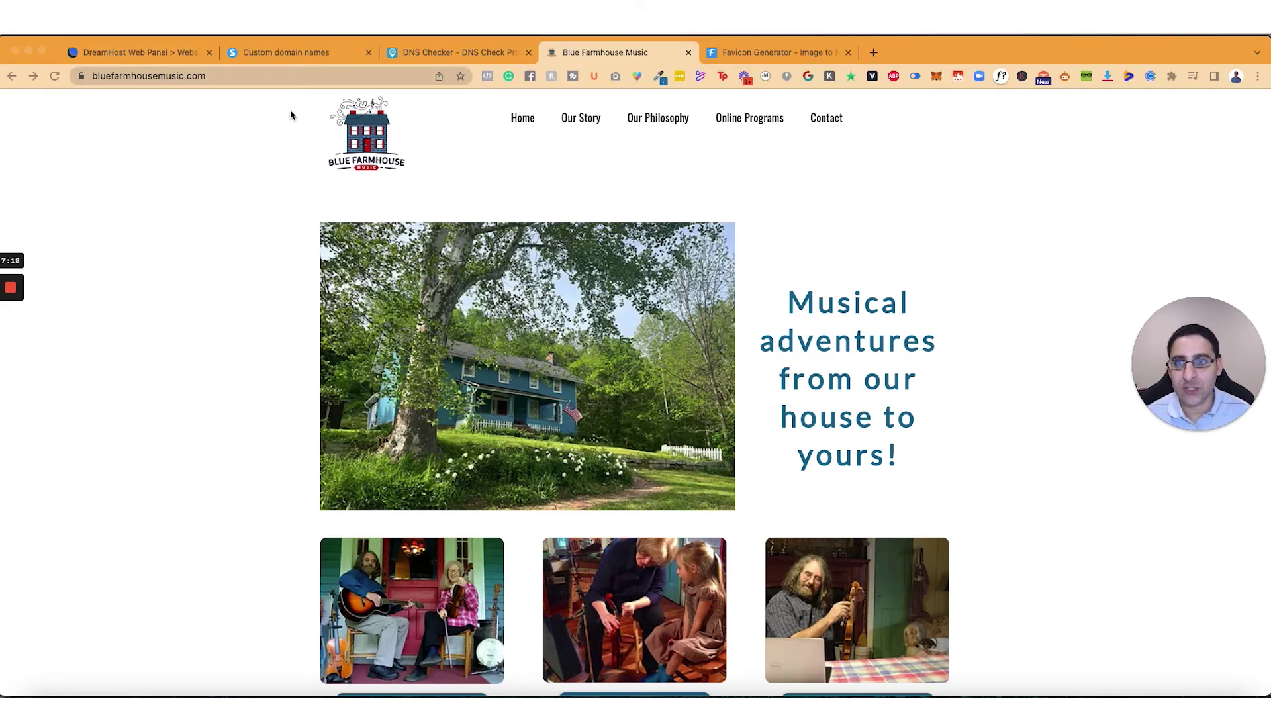
pyautogui.click(291, 61)
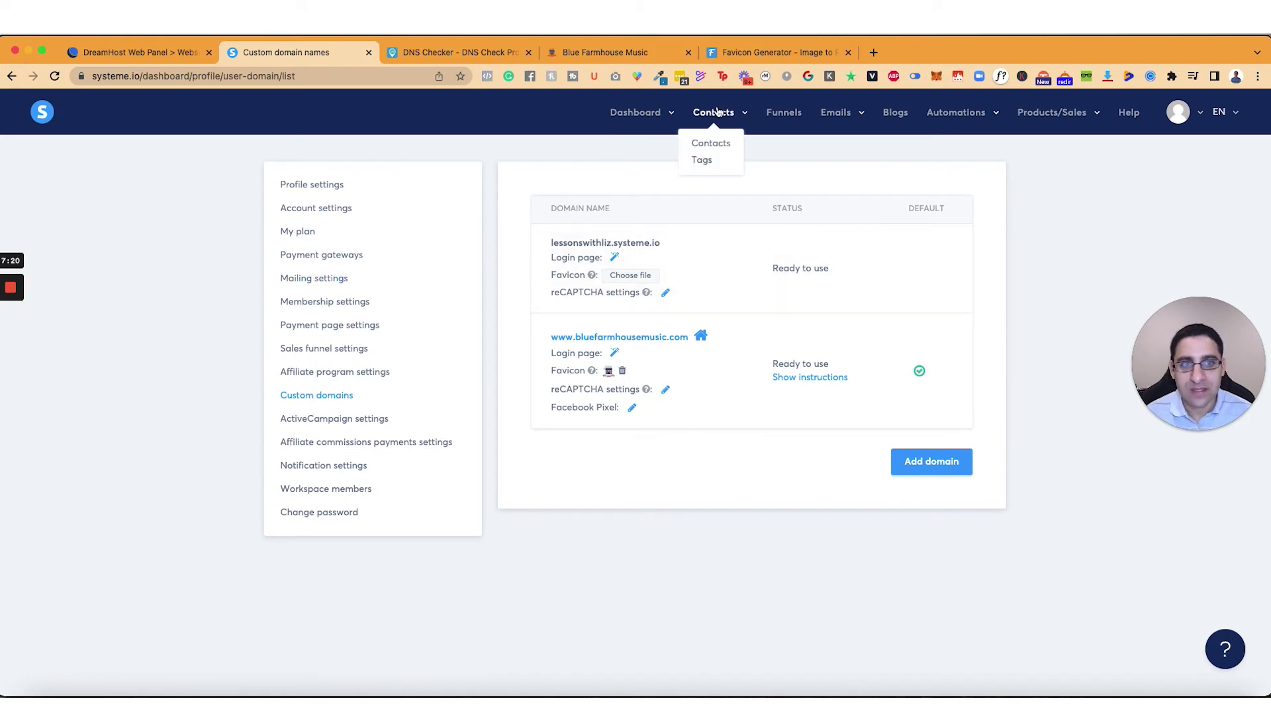
pyautogui.click(786, 114)
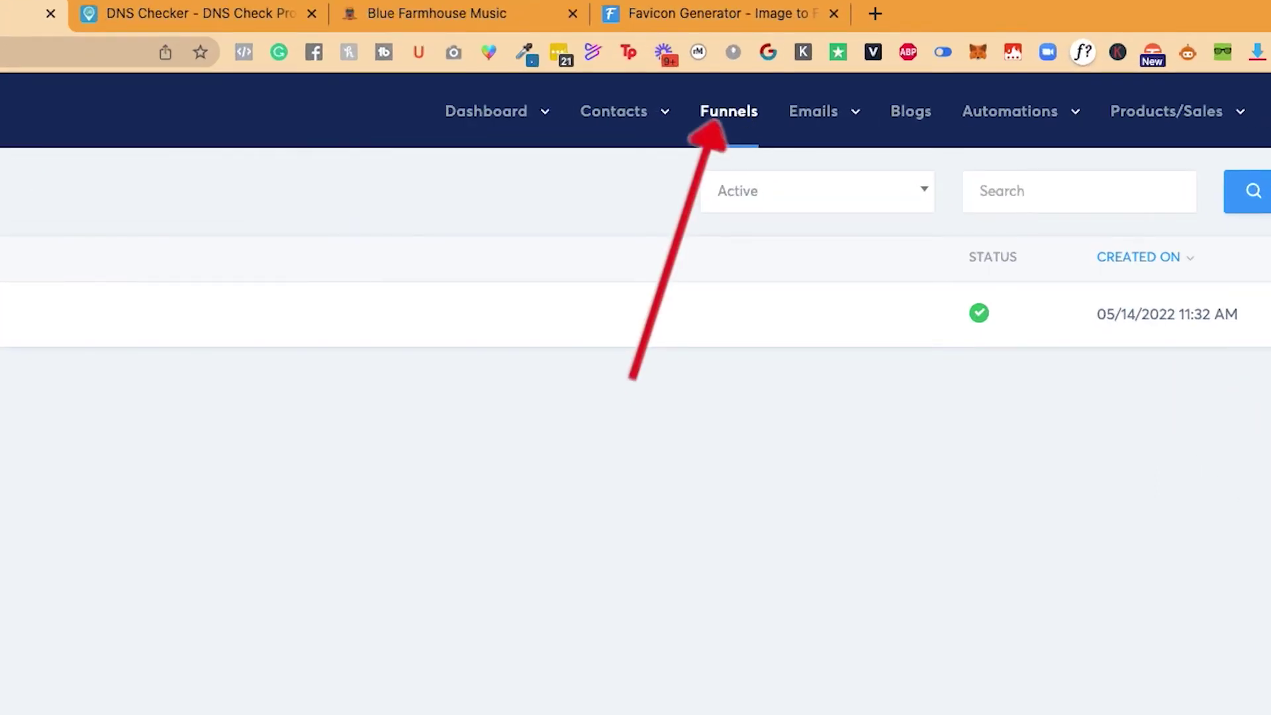
pyautogui.click(90, 235)
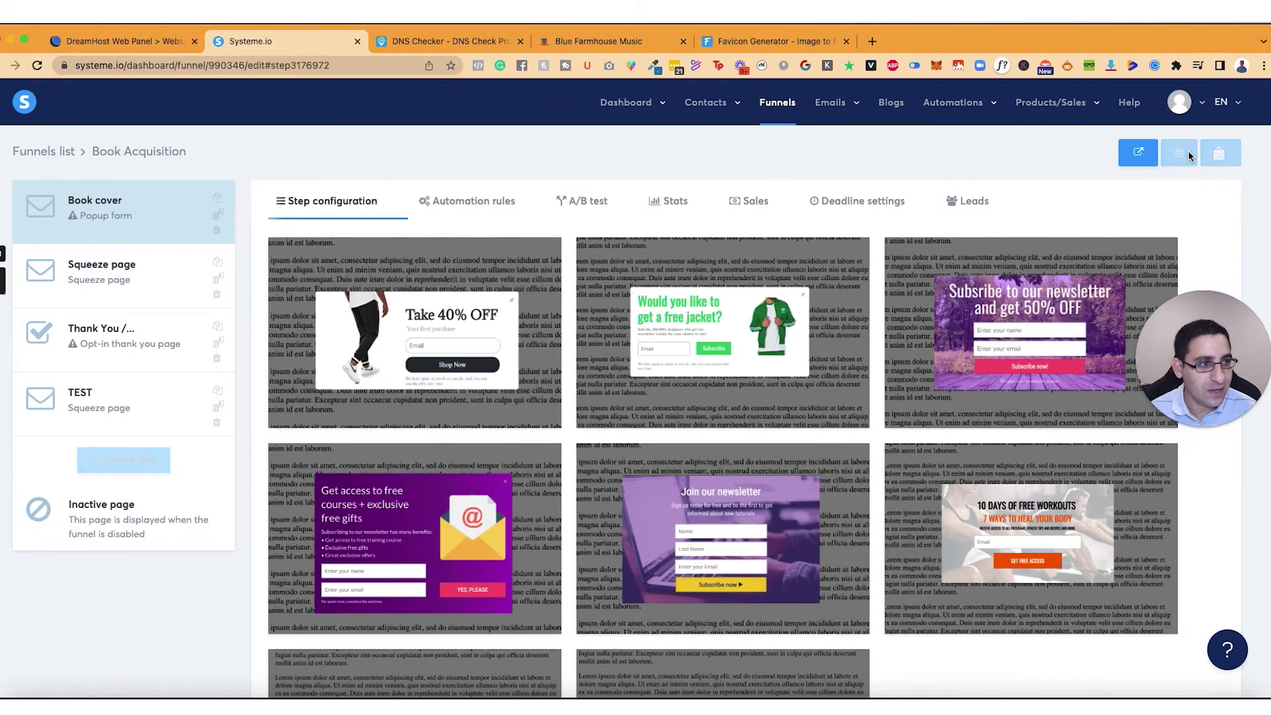
pyautogui.click(1189, 154)
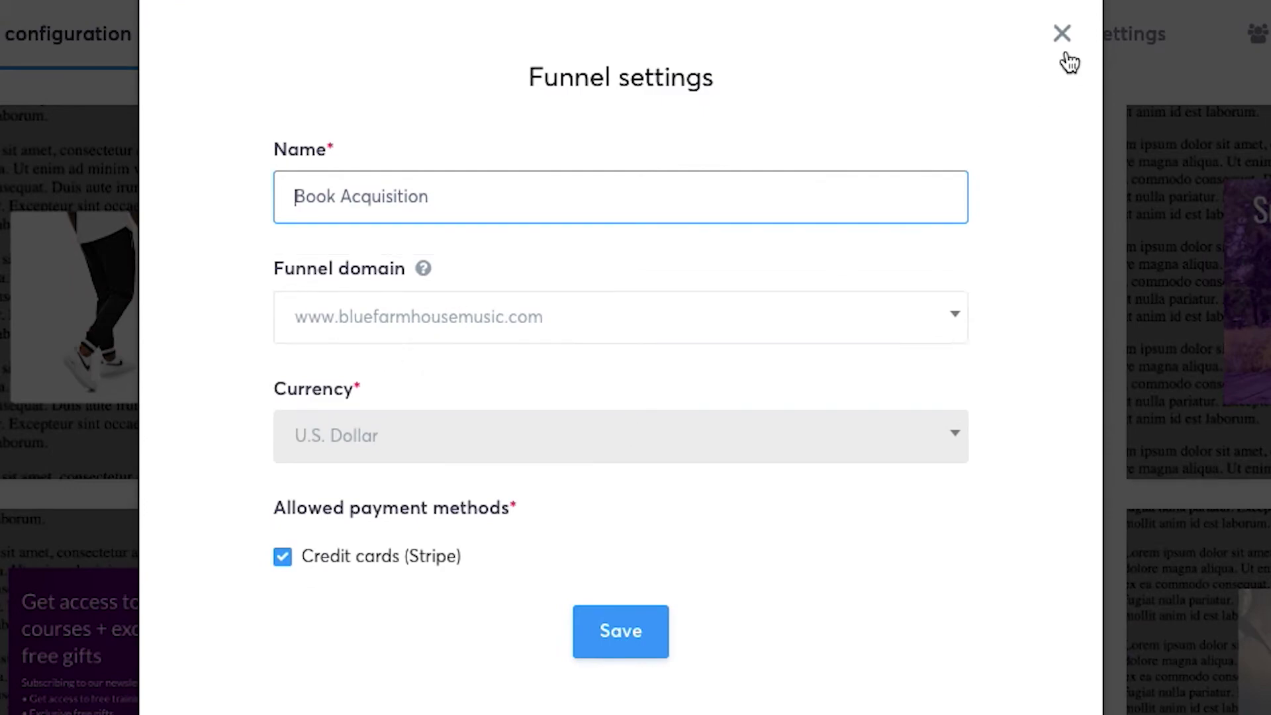
pyautogui.click(1062, 33)
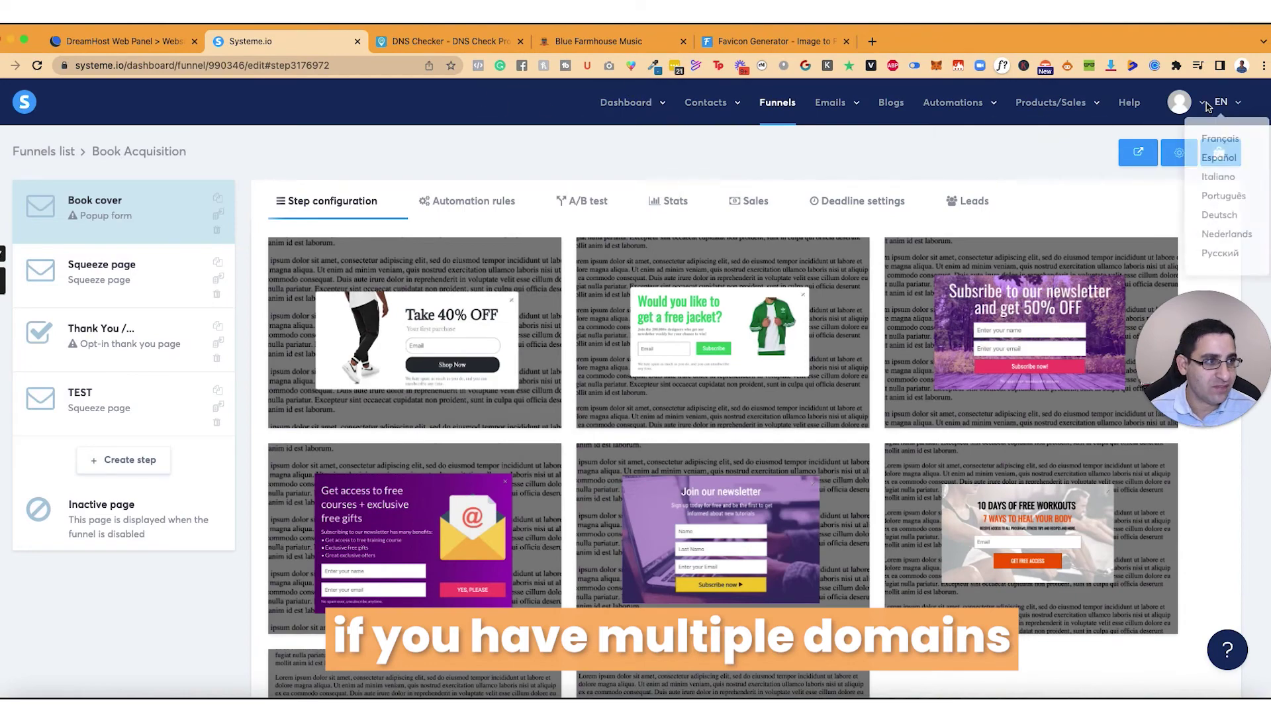
pyautogui.moveTo(1205, 107)
pyautogui.click(1164, 167)
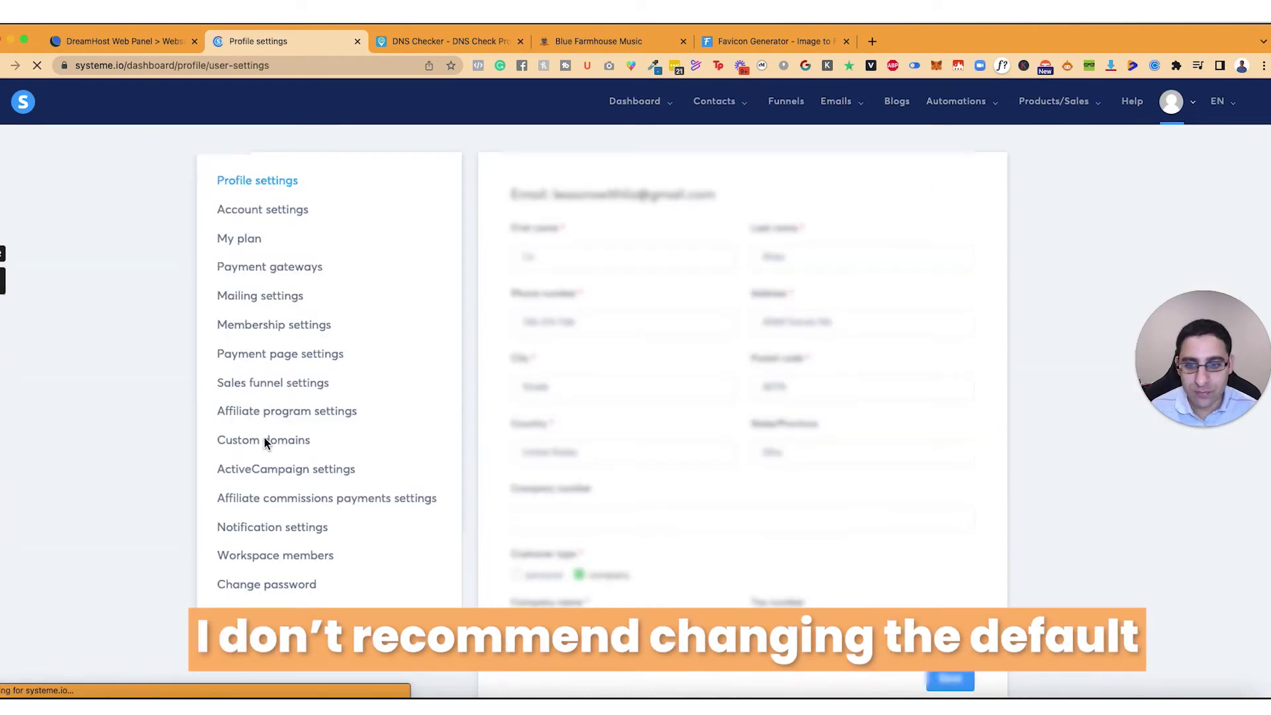
# Open the Custom domains section from the settings sidebar.
pyautogui.click(266, 441)
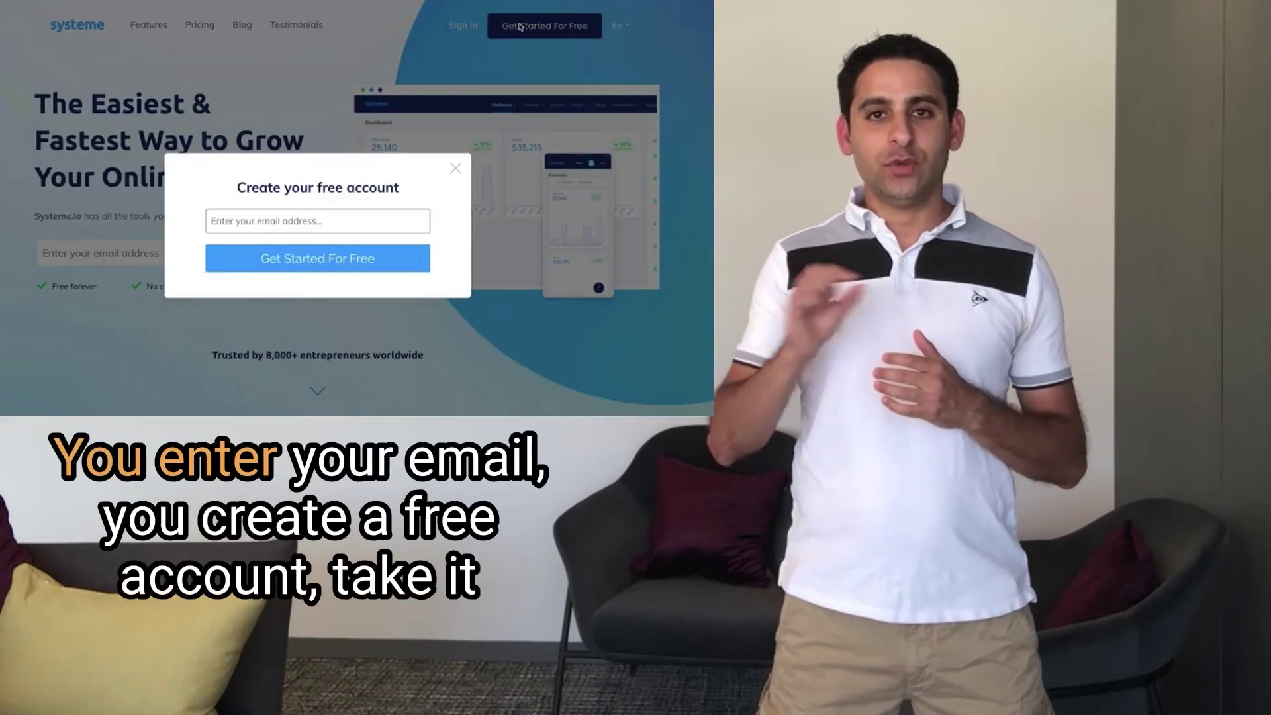
# Fill the free-account sign-up email field with a saved address and scroll further down the page.
pyautogui.click(303, 211)
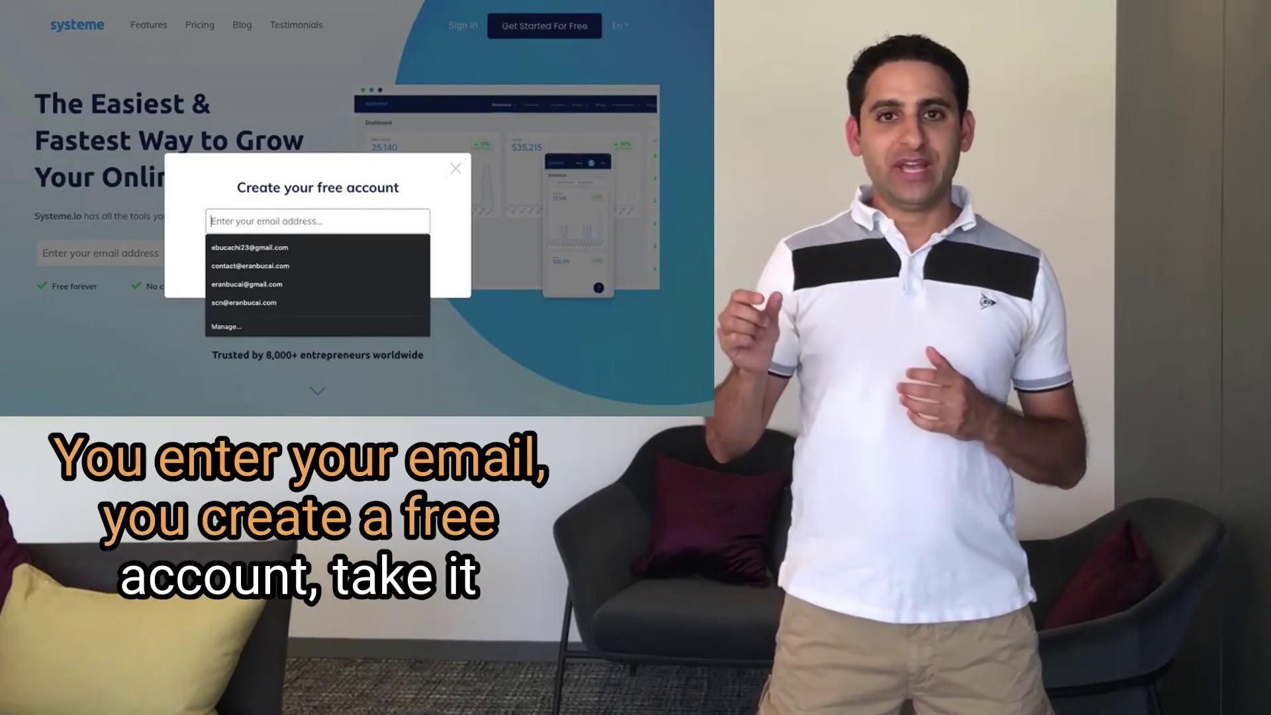
pyautogui.write('funnel')
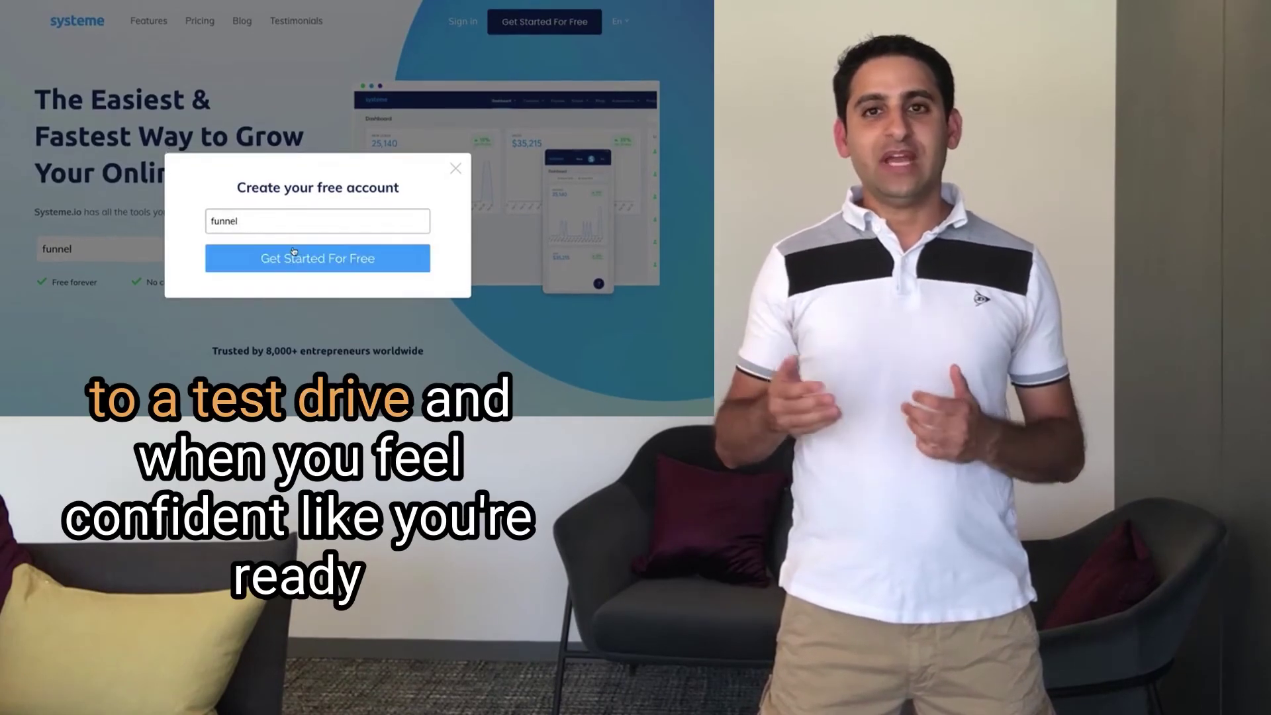
pyautogui.click(265, 219)
pyautogui.click(257, 248)
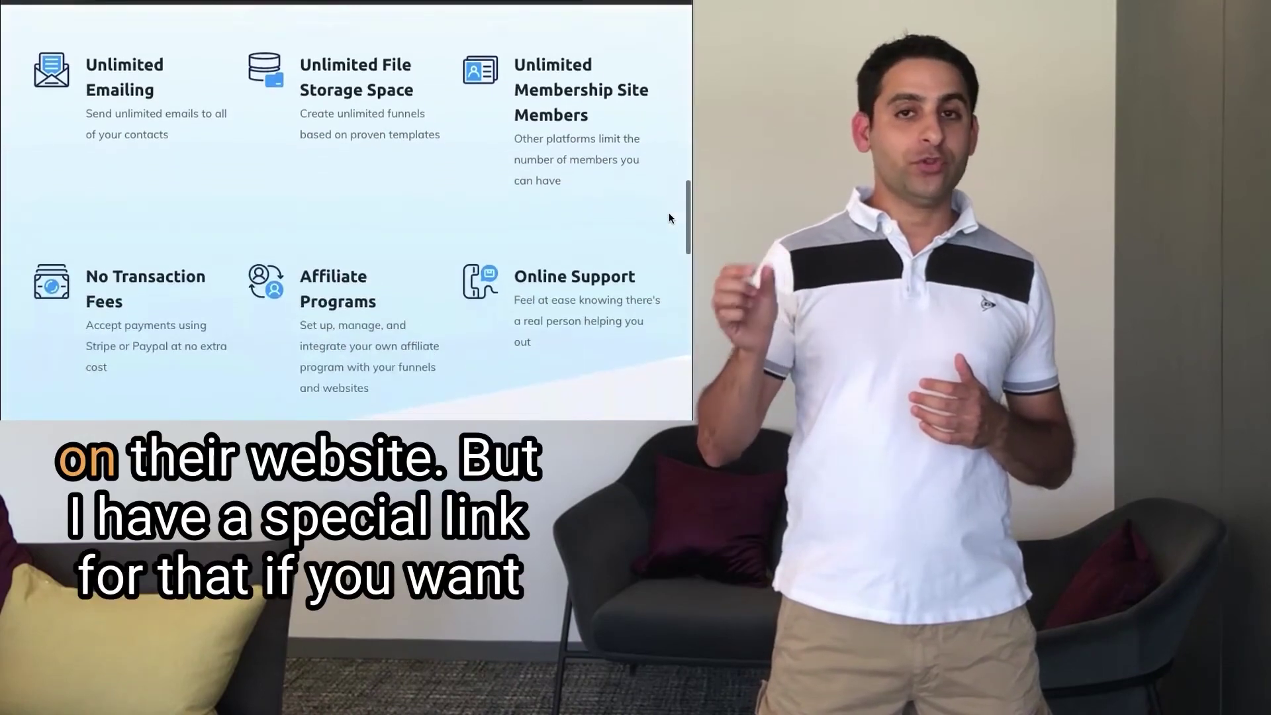
pyautogui.scroll(-12, 668, 219)
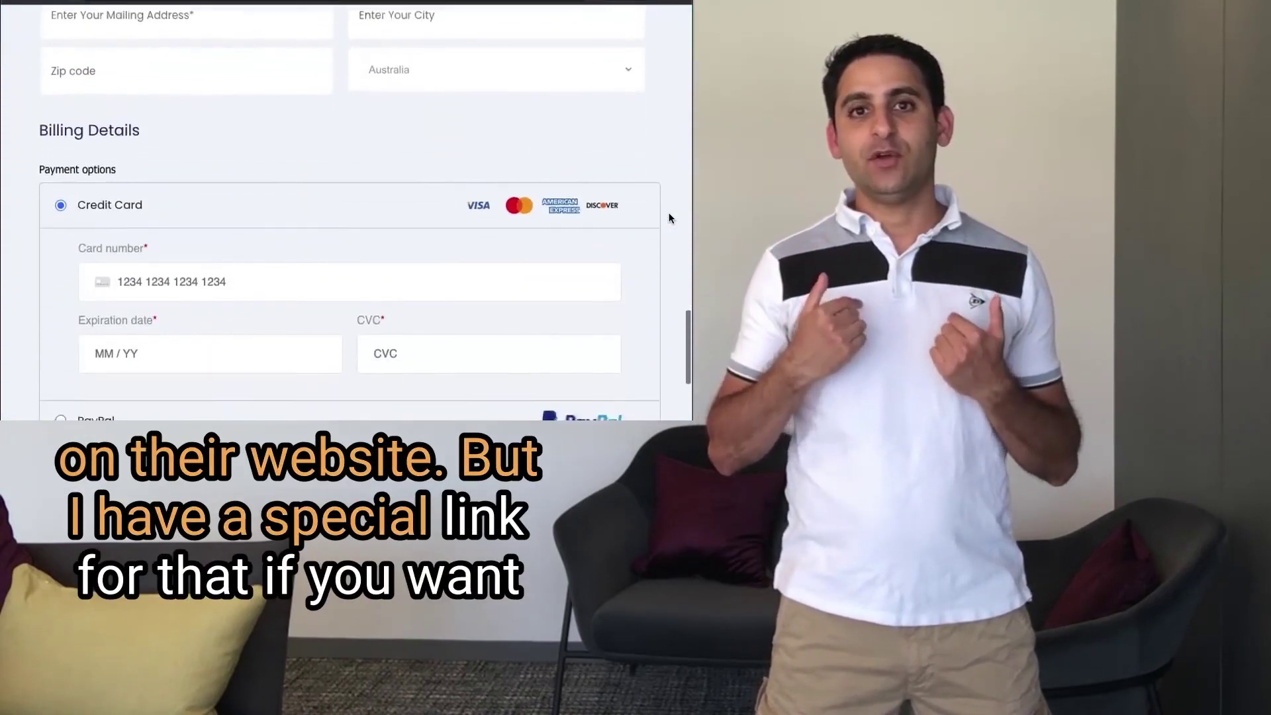